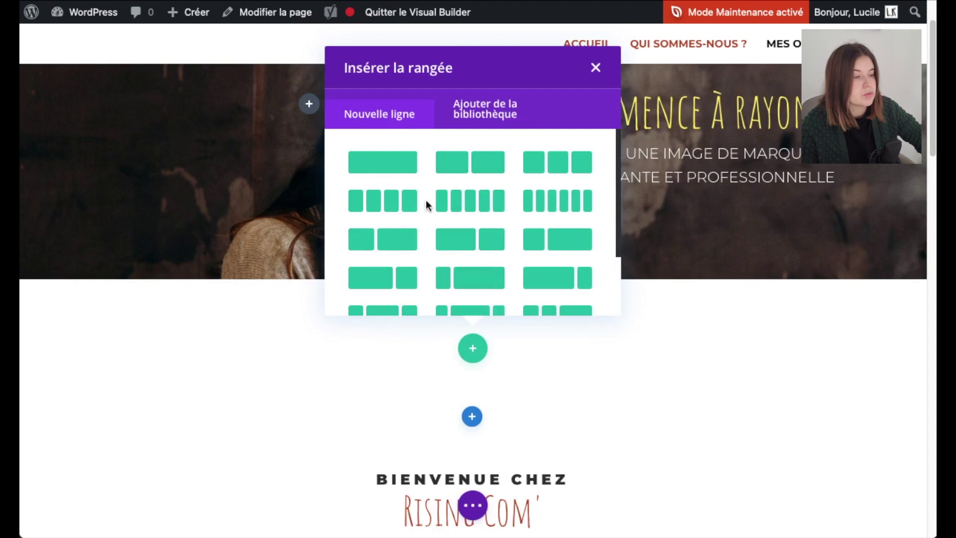
- Insert a row with two equal columns in the new section and add a Texte module with its placeholder content to the first column
left_click(468, 165)
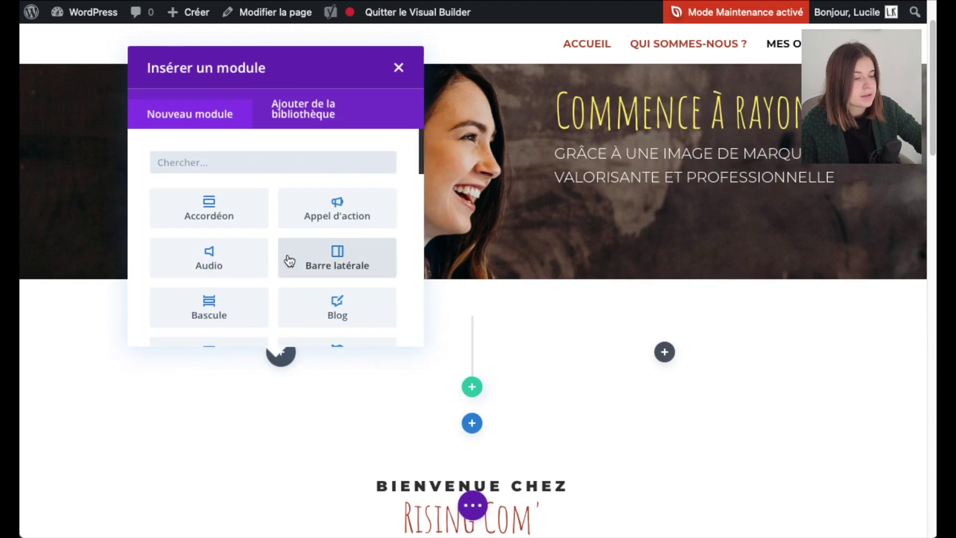
scroll(287, 256, "down", 12)
scroll(288, 254, "down", 10)
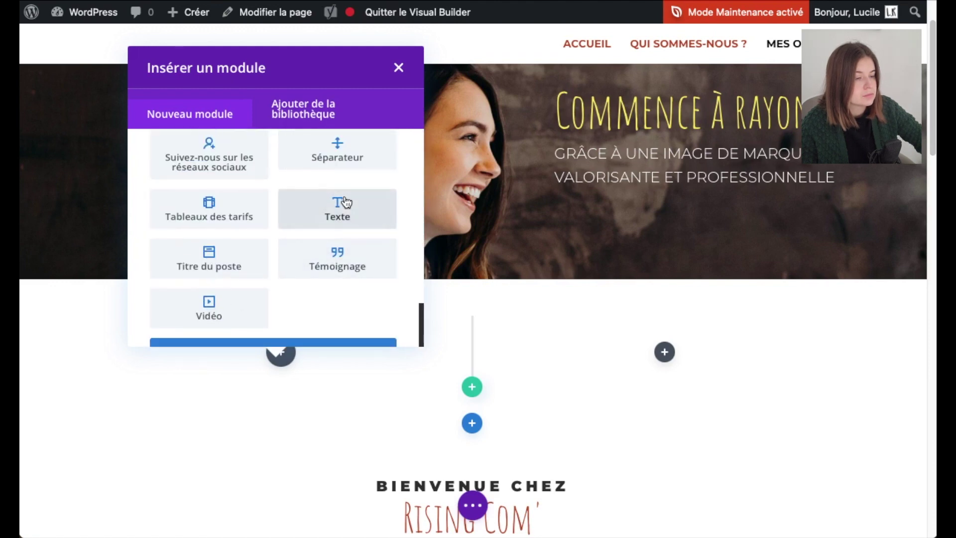
left_click(347, 202)
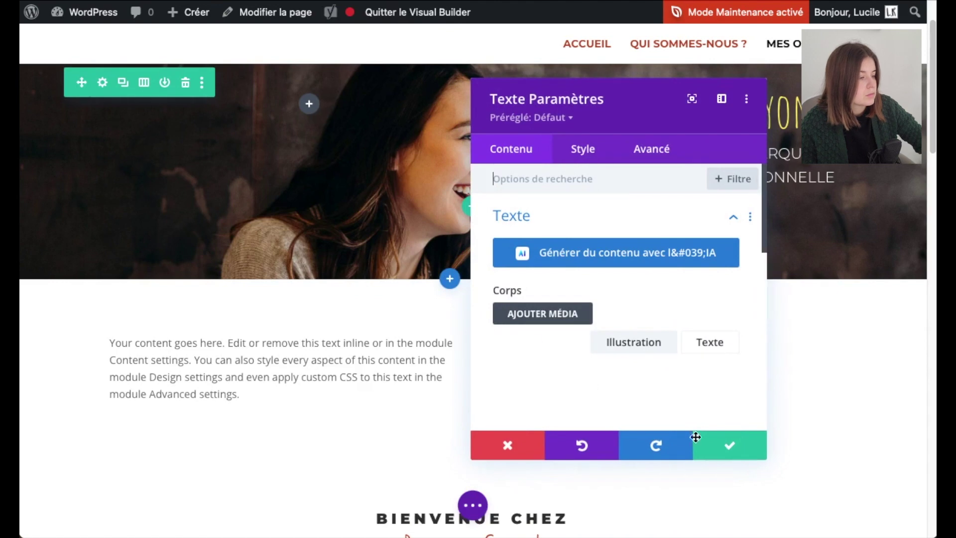
left_click(731, 446)
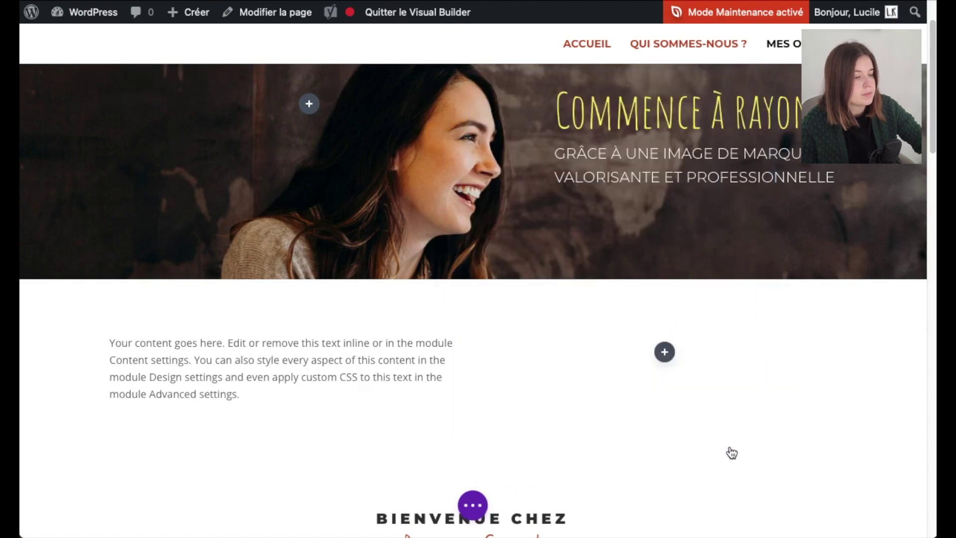
- Set the new section's inner margin (Marge interne) to 0px for both Sommet and Bas, and save the section settings
scroll(339, 358, "down", 3)
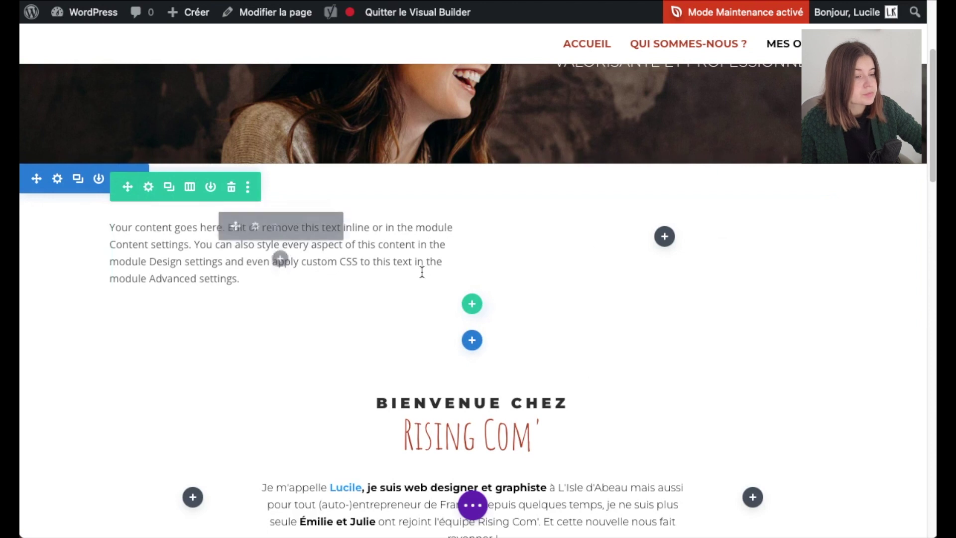
left_click(58, 179)
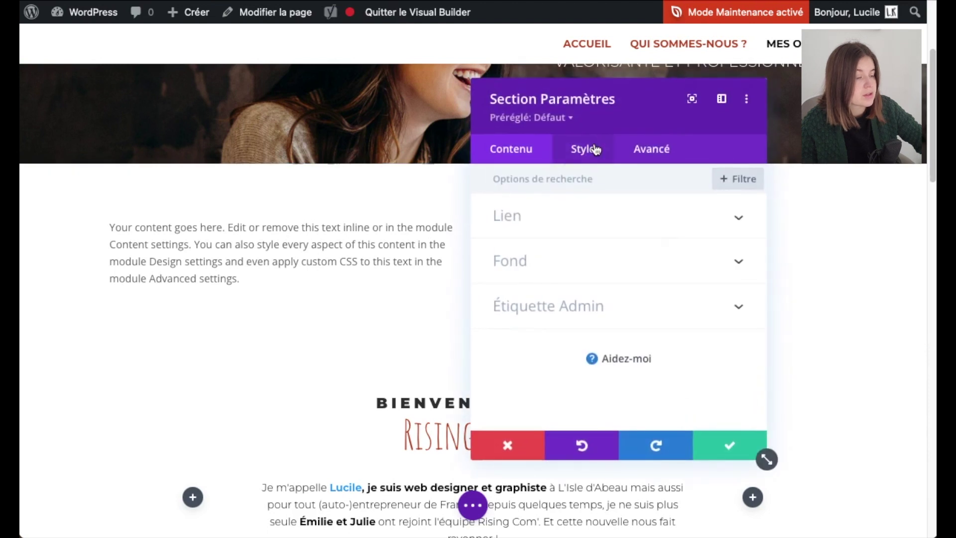
left_click(596, 149)
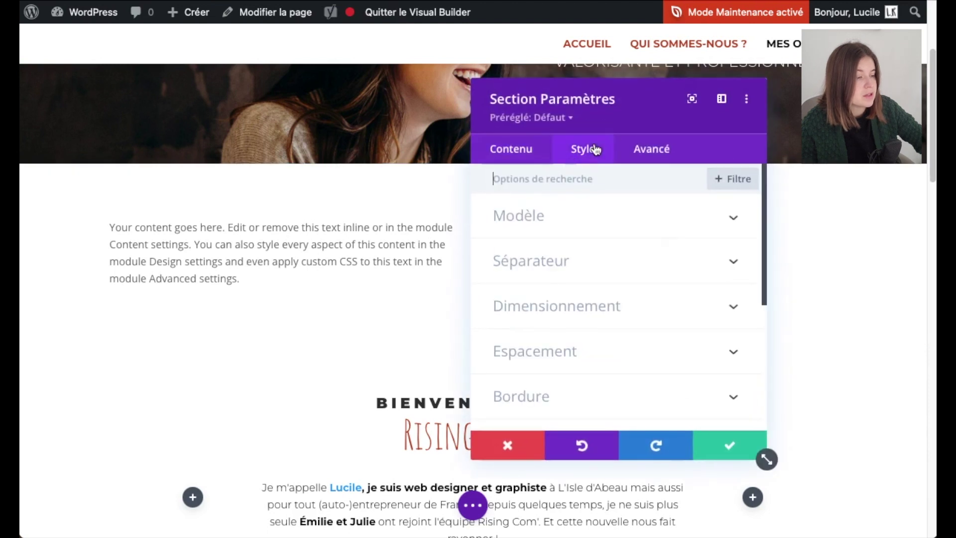
left_click(560, 355)
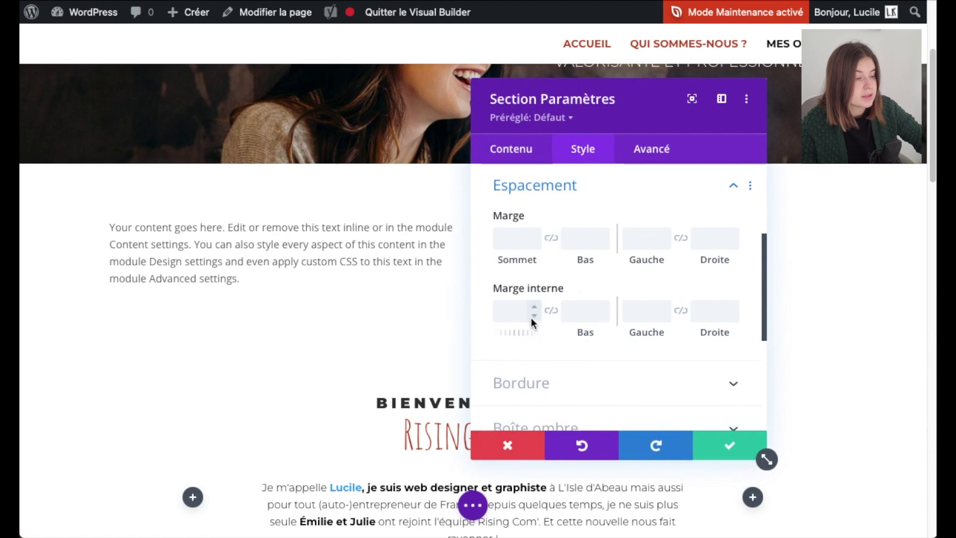
left_click(534, 315)
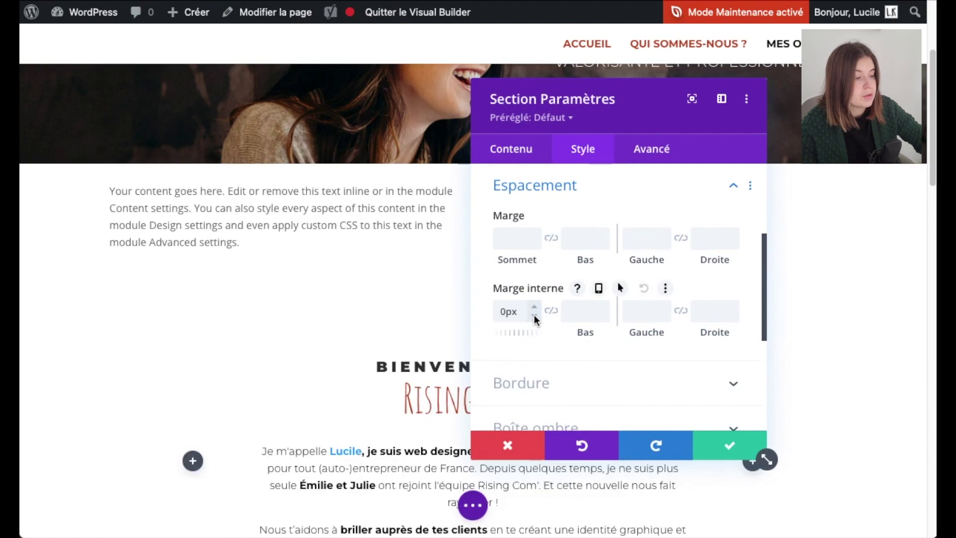
left_click(600, 315)
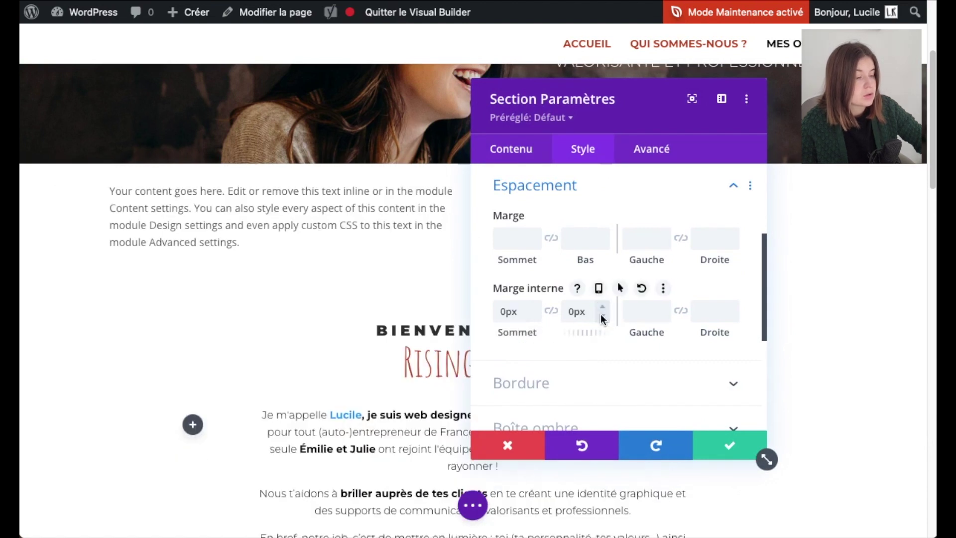
left_click(724, 450)
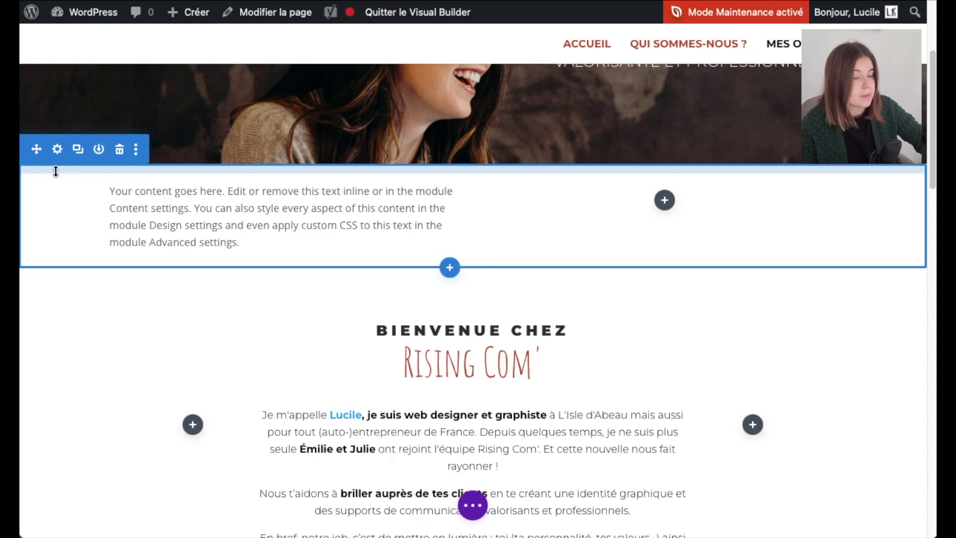
- Set the two-column row's width to 100% and its maximum width to 2560px
mouse_move(160, 205)
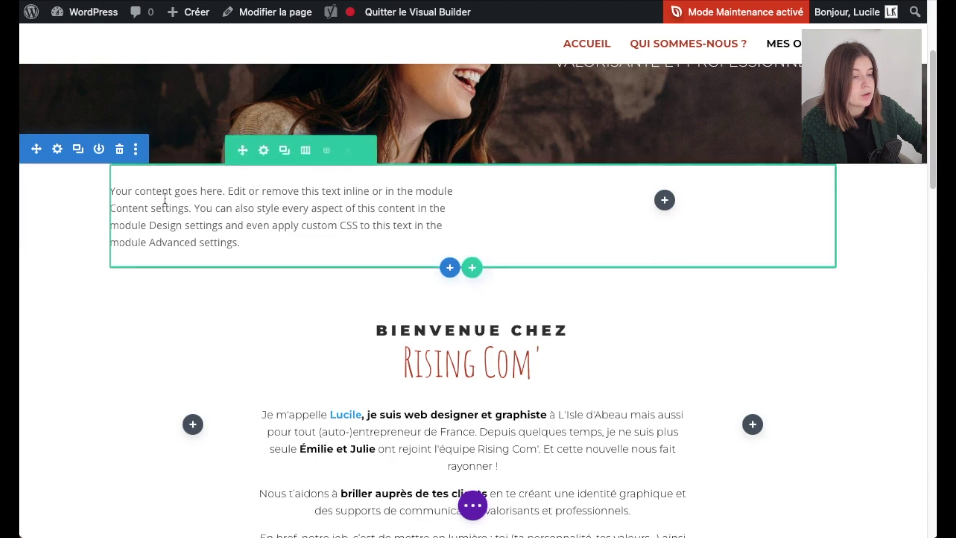
left_click(267, 154)
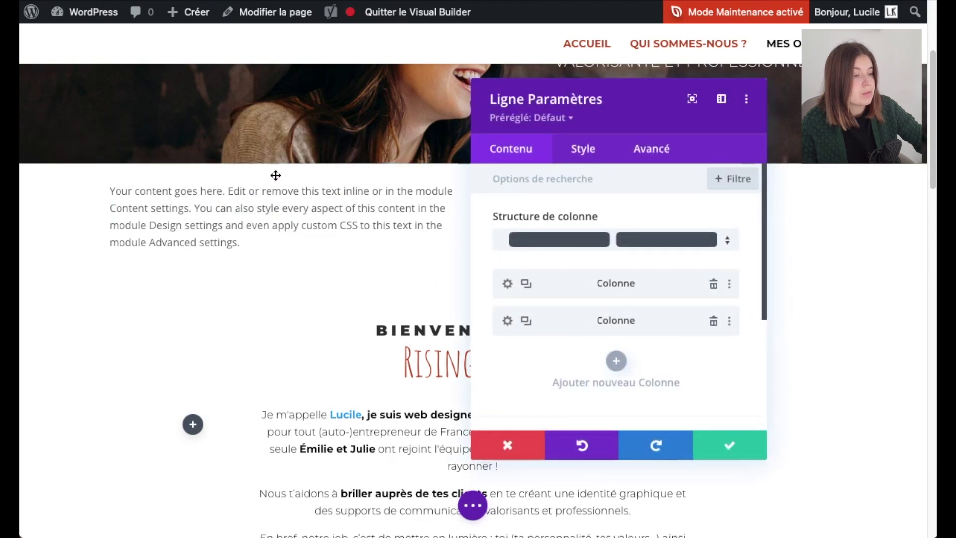
left_click(590, 158)
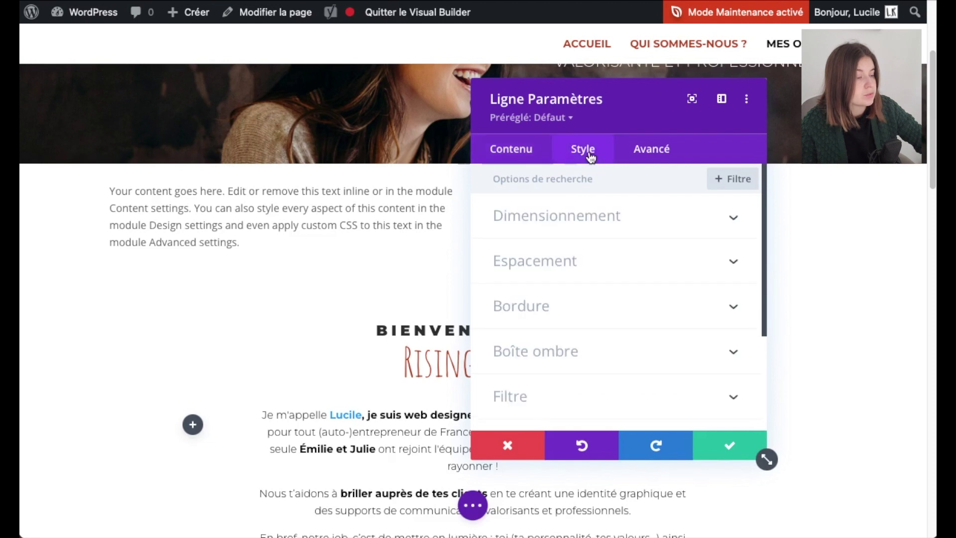
left_click(574, 224)
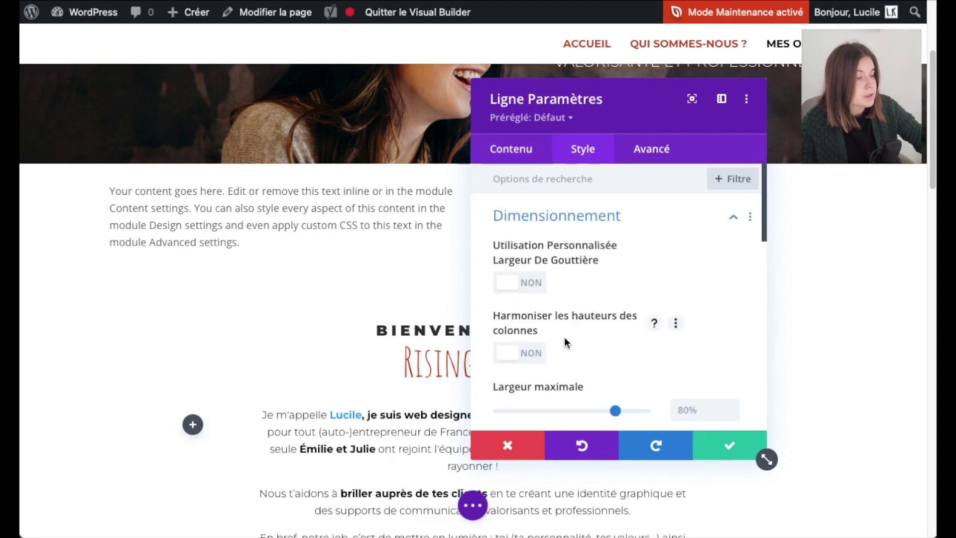
scroll(536, 304, "down", 1)
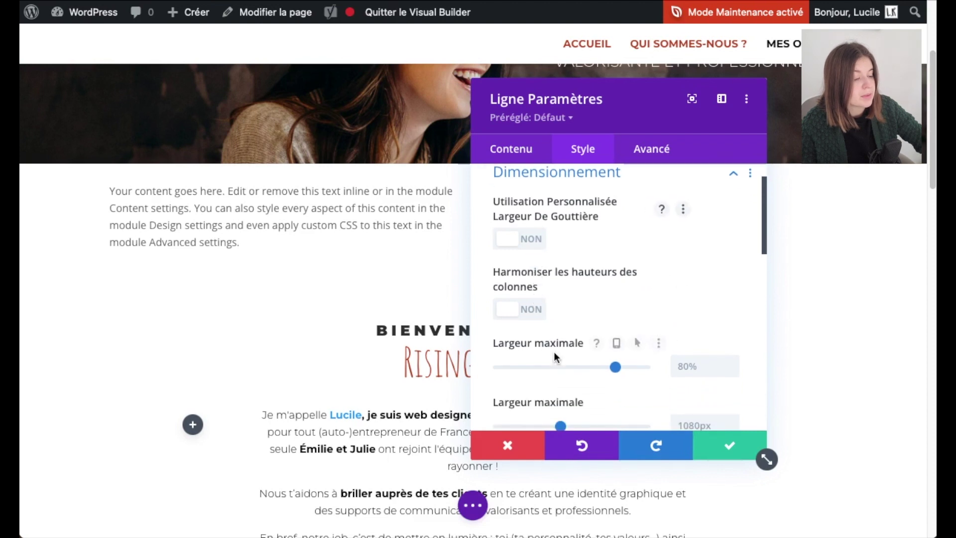
scroll(554, 352, "down", 1)
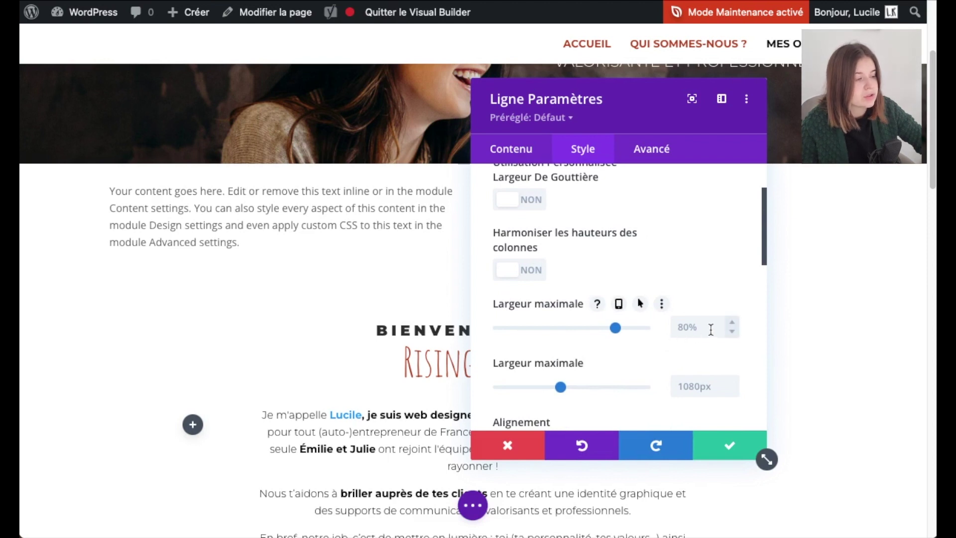
left_click_drag(617, 329, 698, 330)
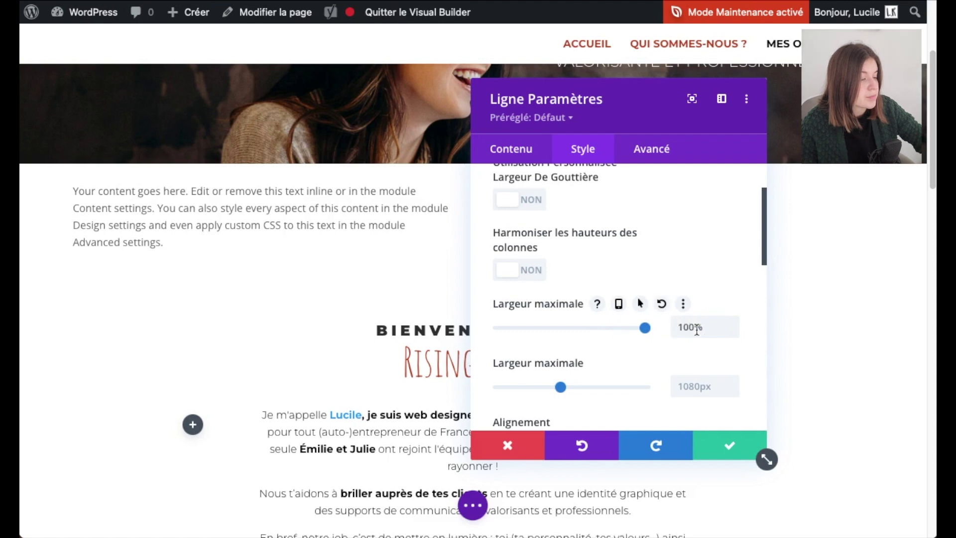
scroll(688, 343, "down", 3)
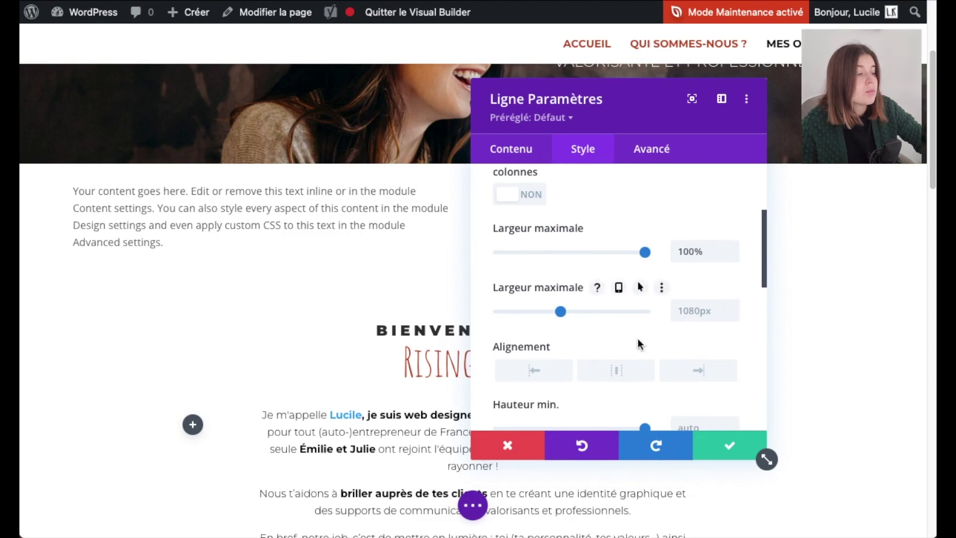
left_click_drag(562, 315, 685, 307)
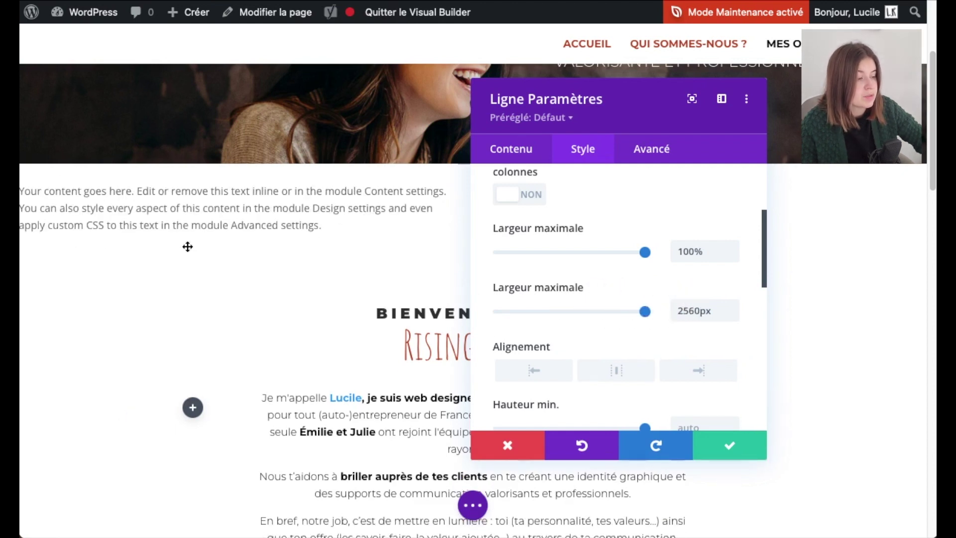
- Enable the row's custom gutter width with a column spacing of 1, and turn on equal column heights
scroll(588, 317, "up", 3)
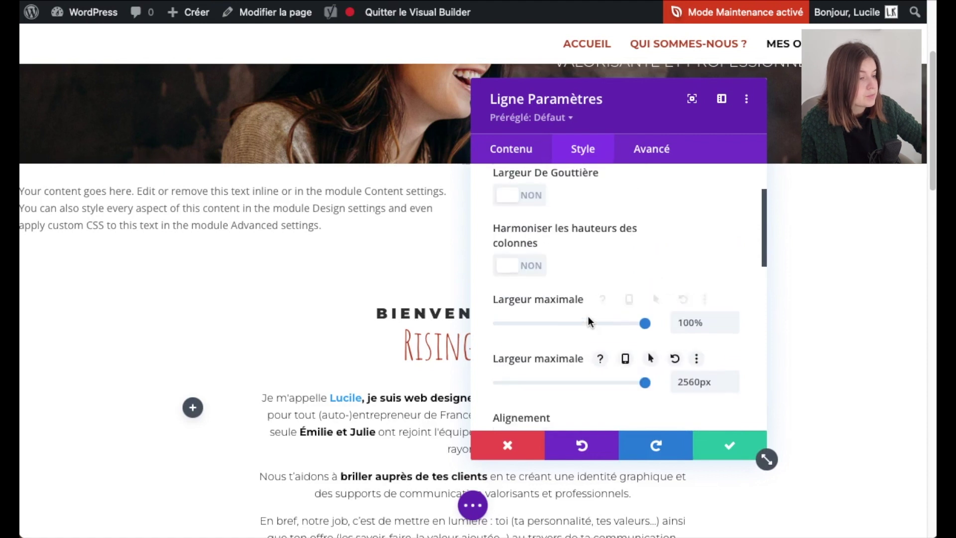
scroll(588, 316, "up", 3)
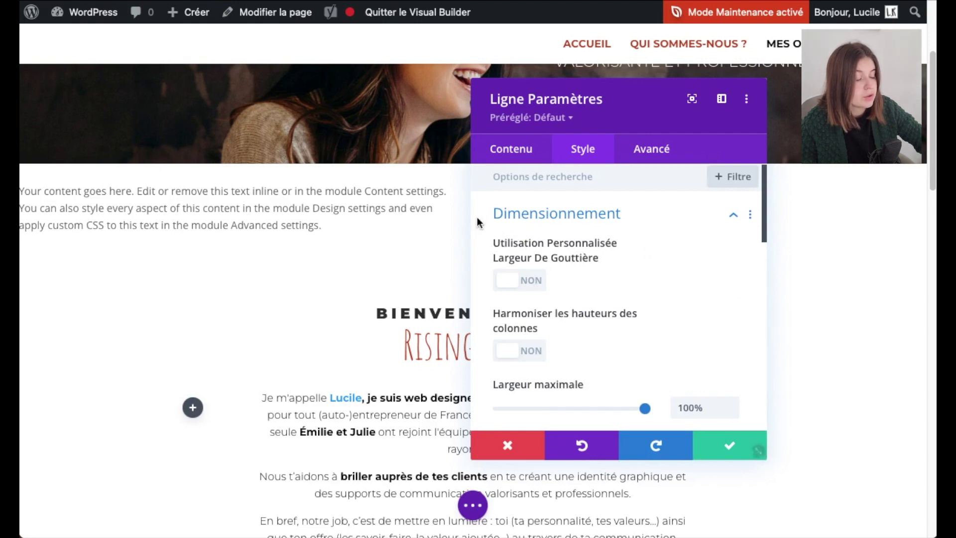
left_click(522, 281)
left_click_drag(597, 343, 491, 345)
scroll(619, 376, "down", 1)
scroll(618, 376, "down", 3)
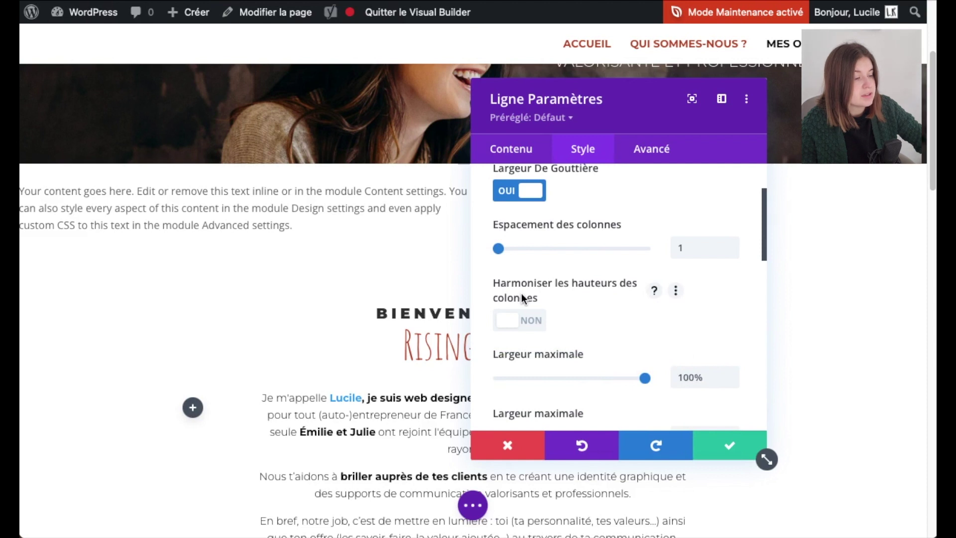
left_click(527, 324)
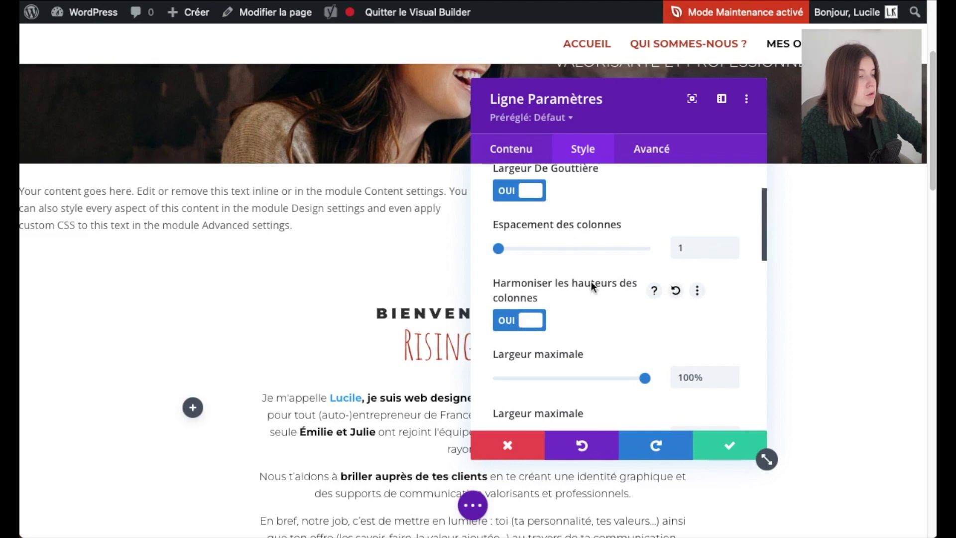
- Give the row's first column a blue background colour and save the column settings
left_click(516, 155)
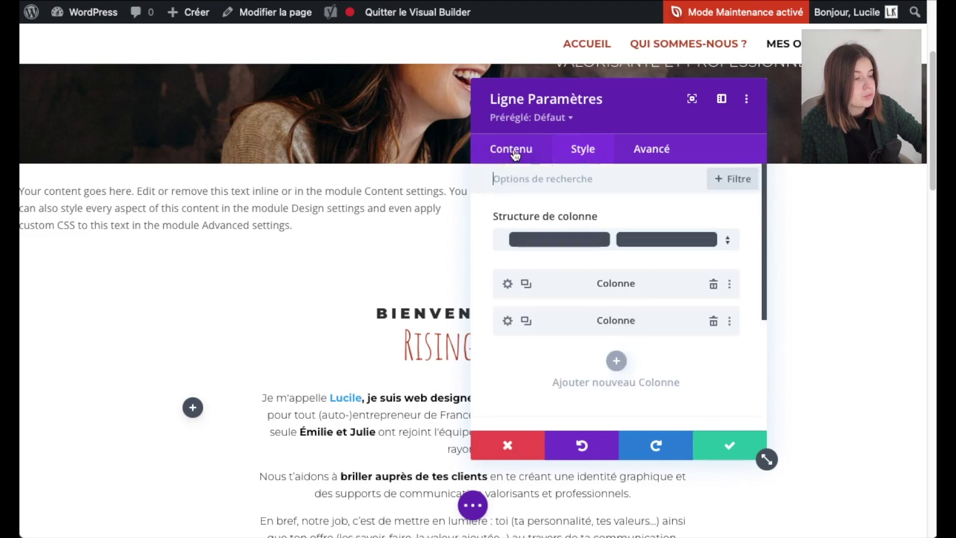
left_click(507, 284)
scroll(517, 306, "down", 3)
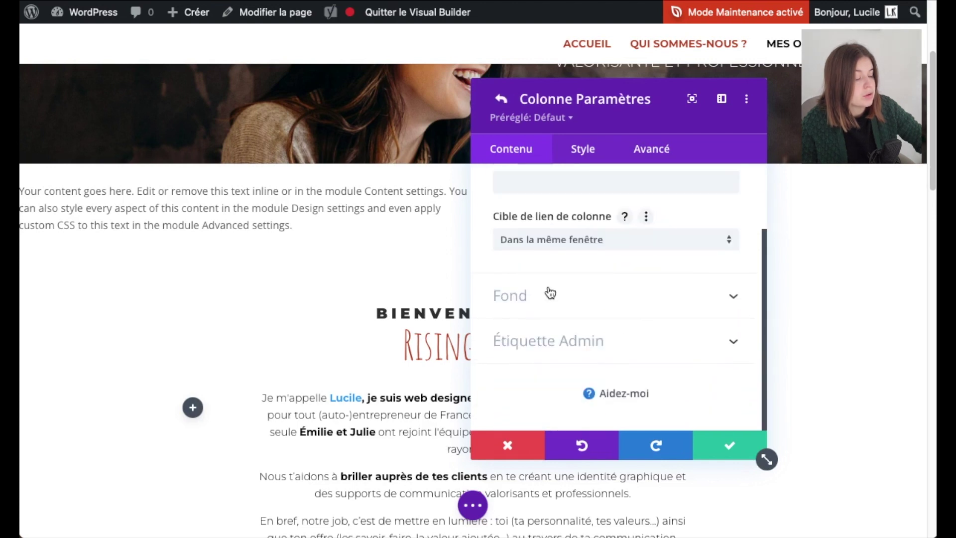
left_click(549, 293)
scroll(589, 320, "down", 1)
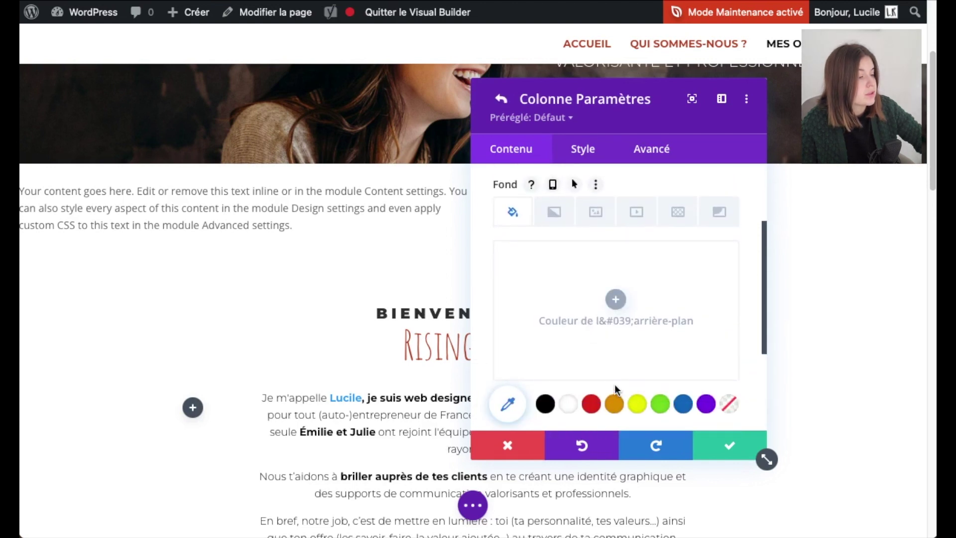
left_click(684, 406)
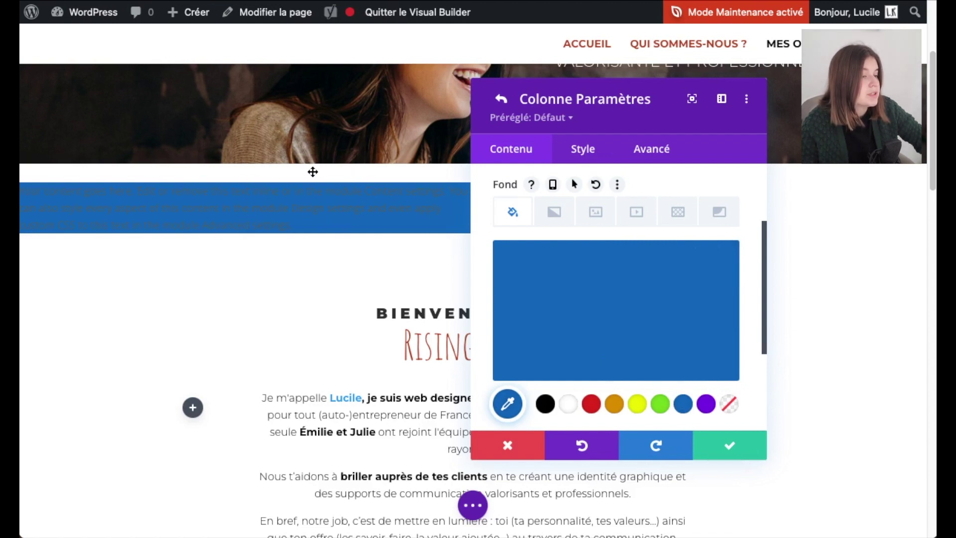
left_click(723, 446)
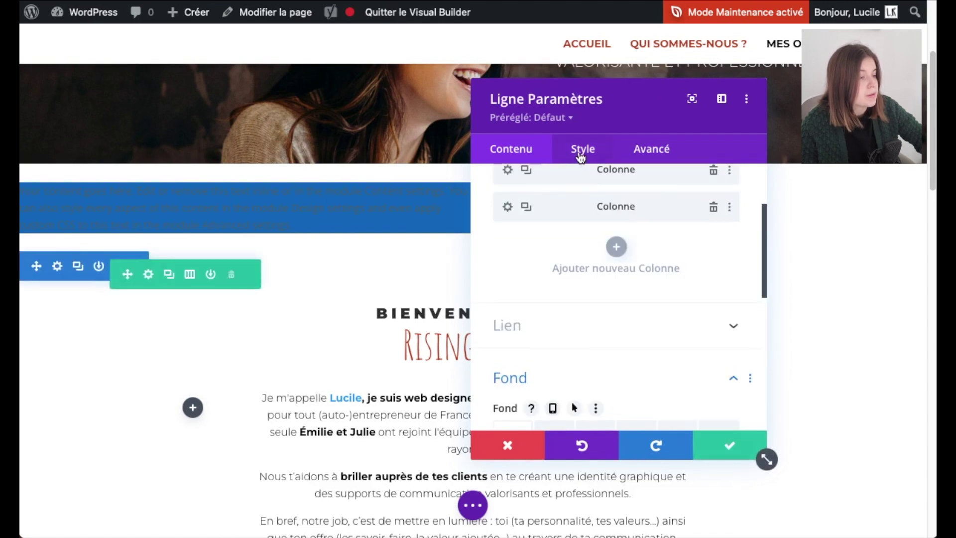
- Set the row's inner margin (Marge interne) to 0px for both Sommet and Bas
left_click(581, 157)
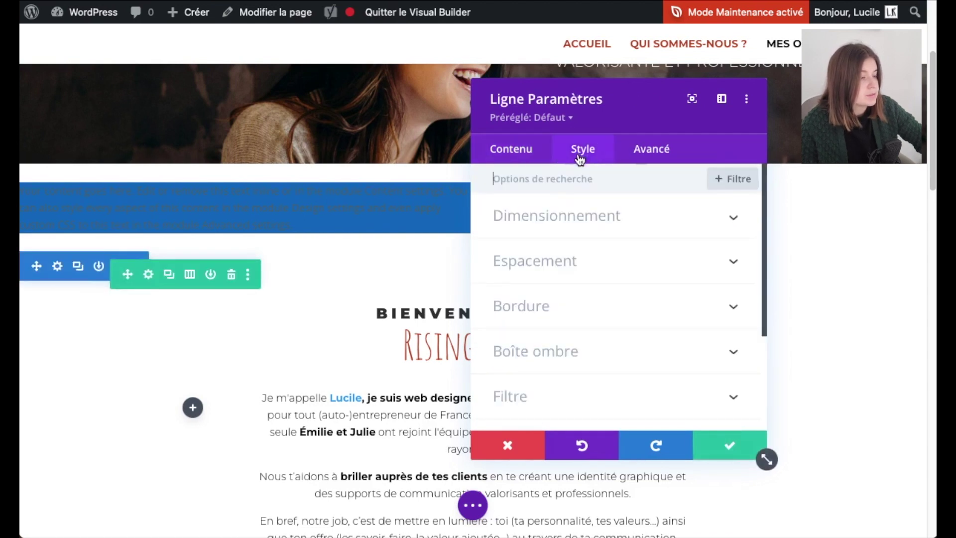
left_click(553, 263)
left_click(536, 315)
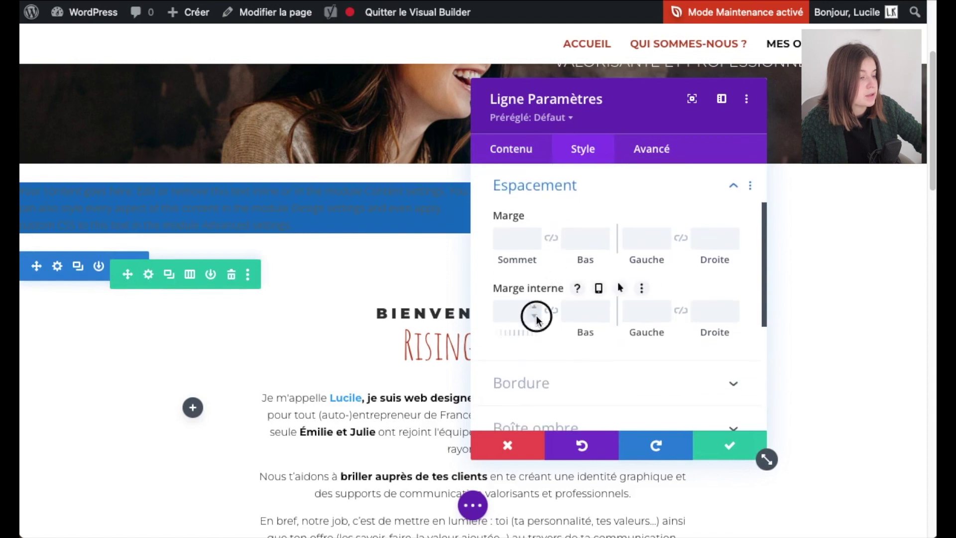
left_click(604, 315)
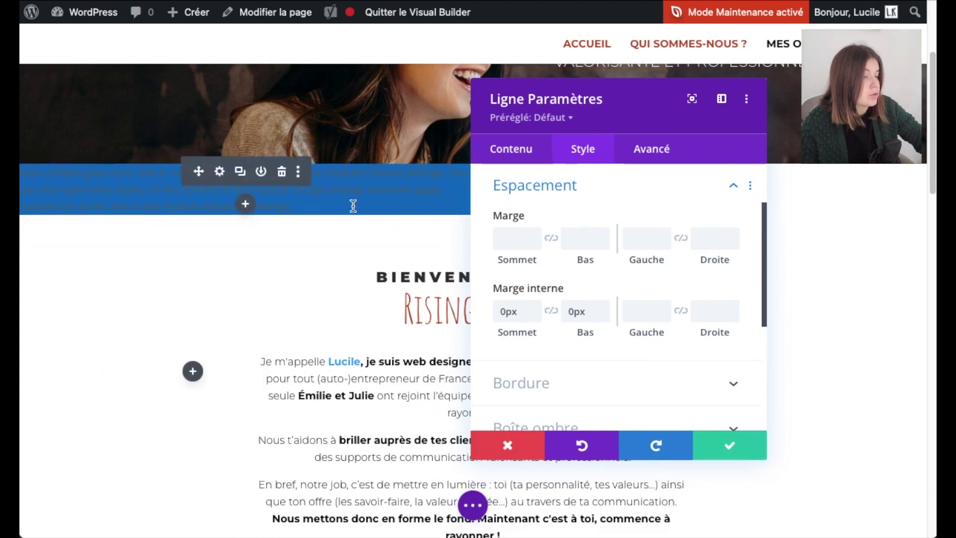
- Set the first column's inner margin (Marge interne) to 75px for Sommet and link Bas to the same value
left_click(498, 149)
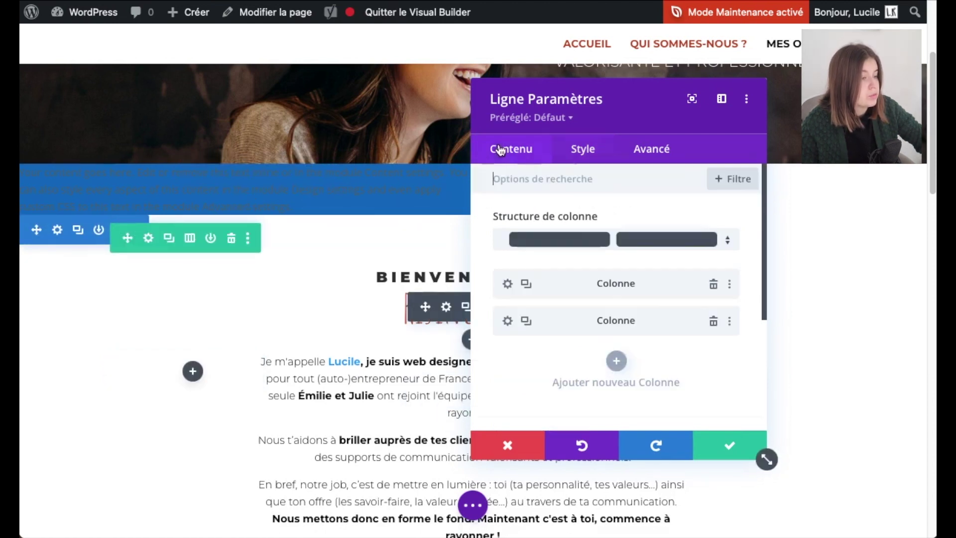
left_click(508, 285)
left_click(578, 151)
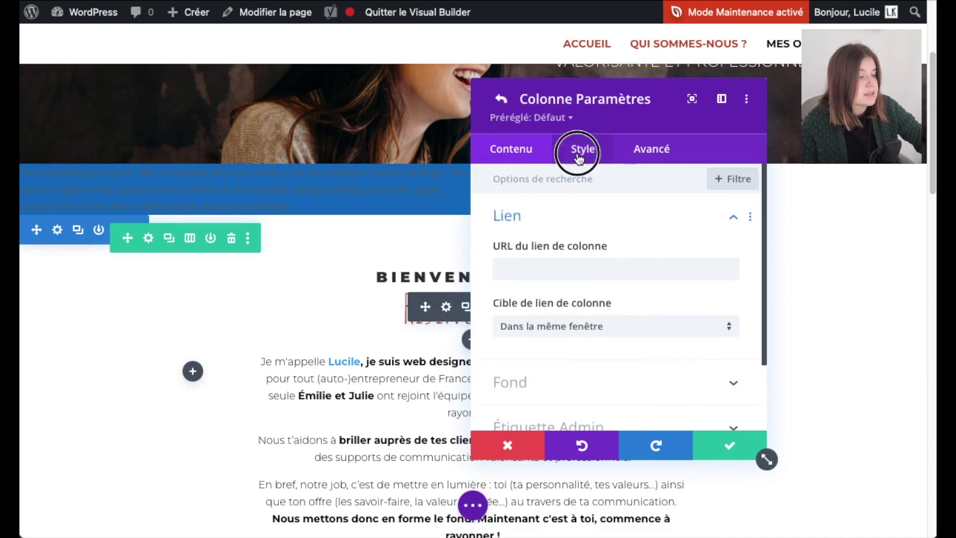
left_click(570, 216)
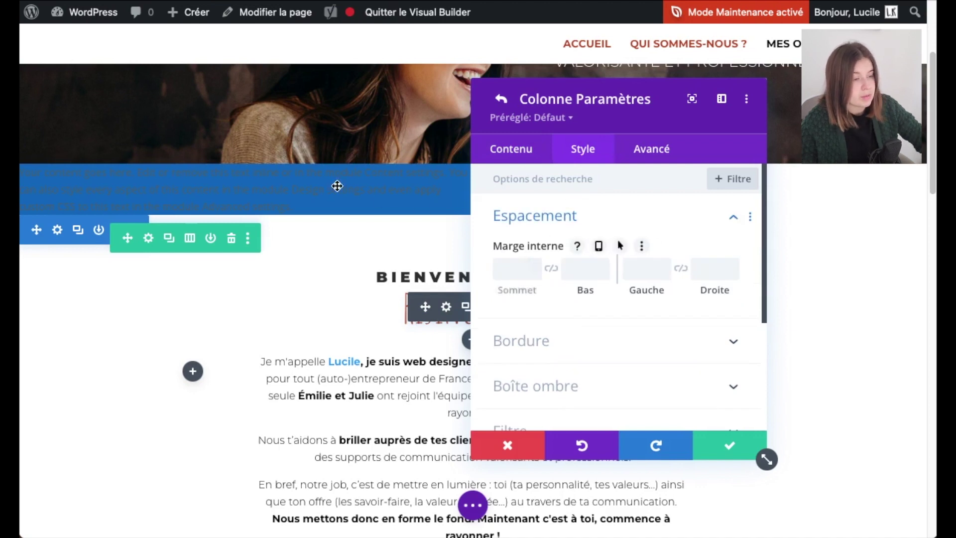
scroll(218, 329, "down", 9)
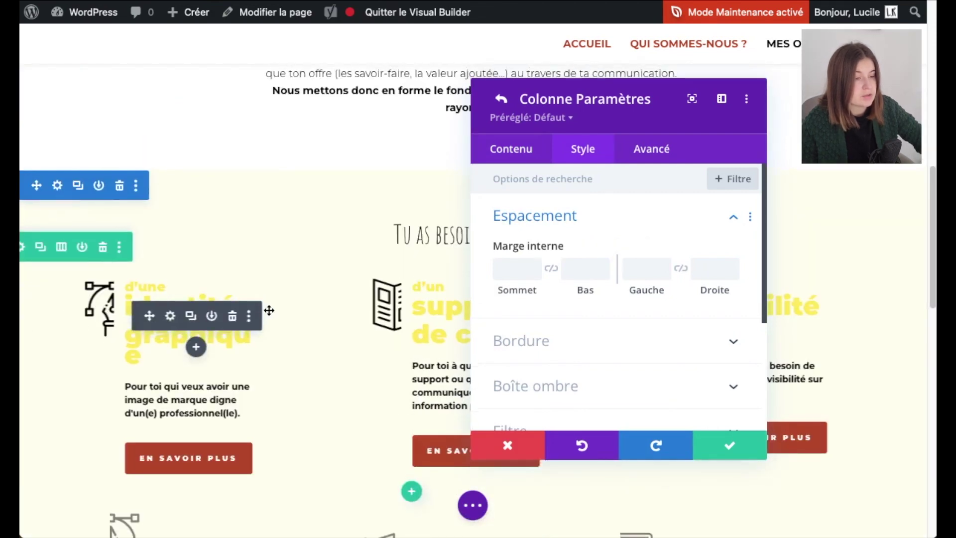
scroll(269, 309, "up", 9)
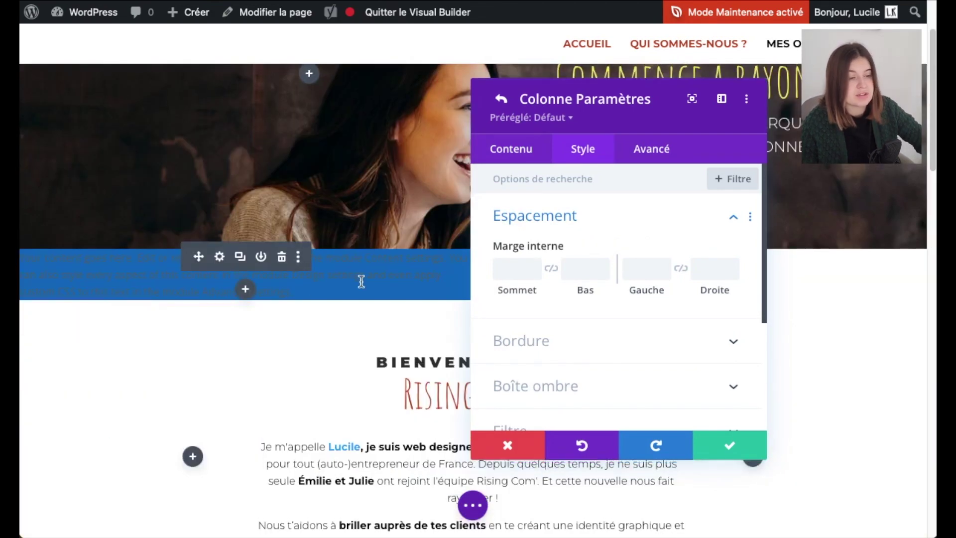
left_click(514, 268)
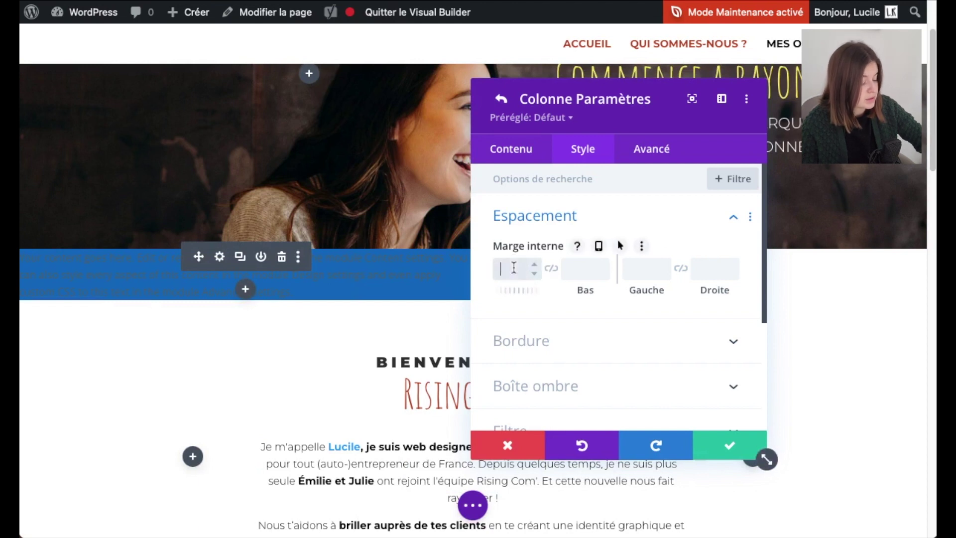
type("75")
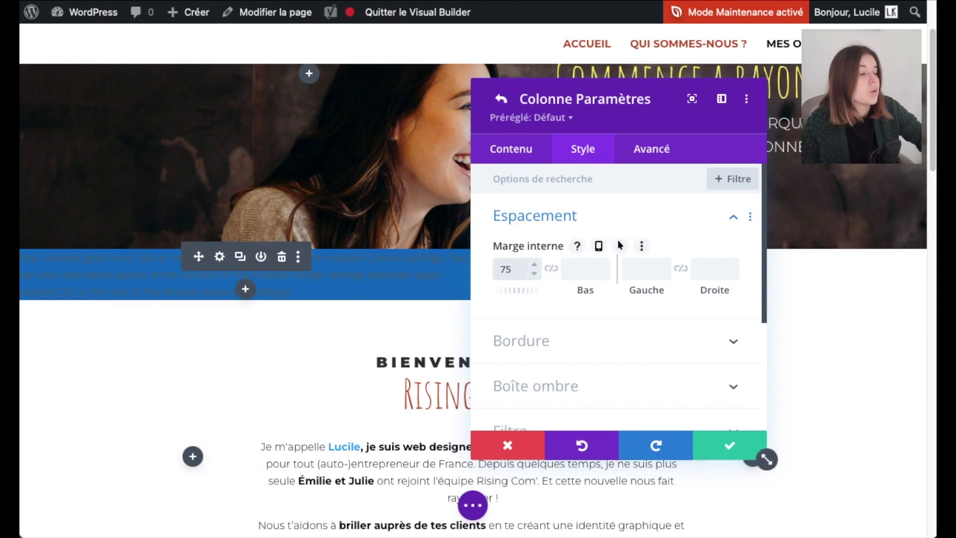
left_click(557, 269)
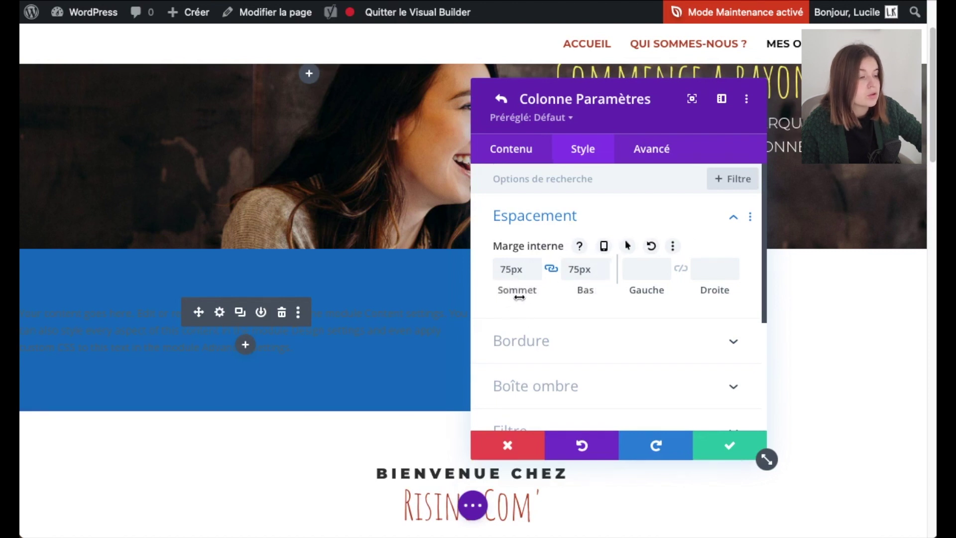
- Set the first column's inner margin to 75px for Gauche, link Droite to it, and save the column settings
left_click(639, 273)
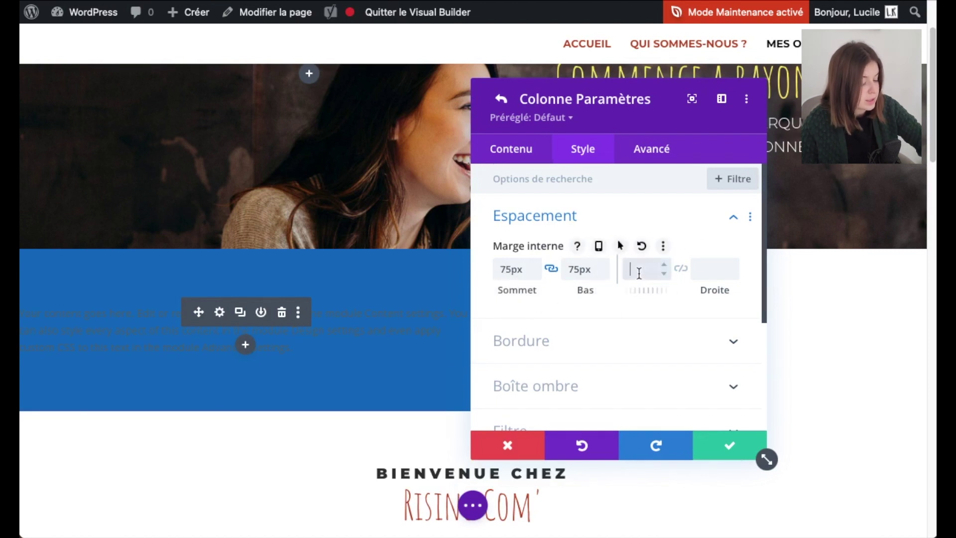
type("75px")
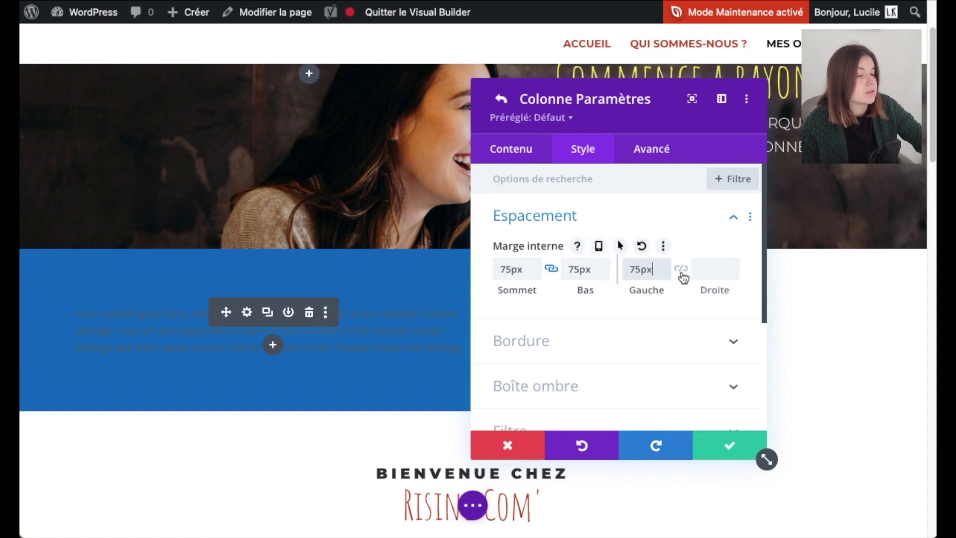
left_click(681, 271)
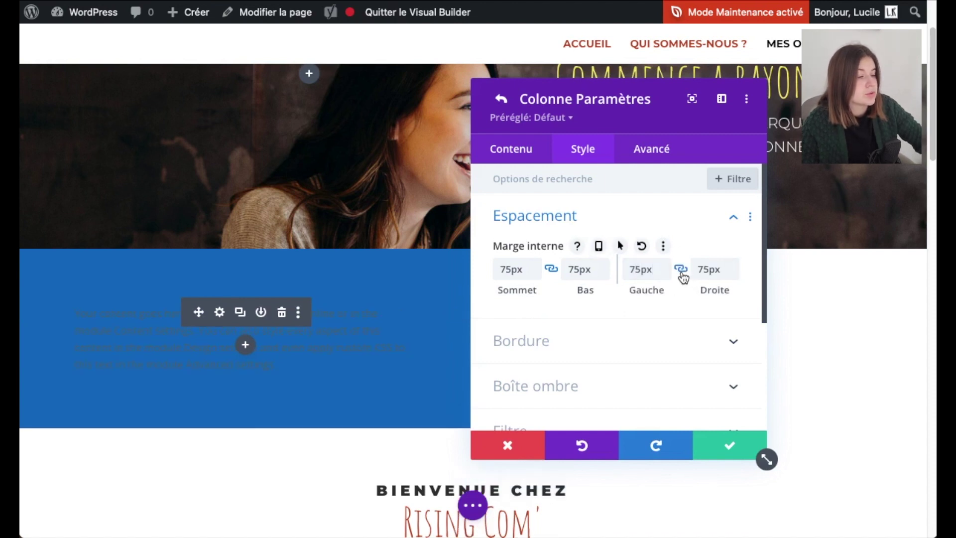
scroll(402, 333, "down", 3)
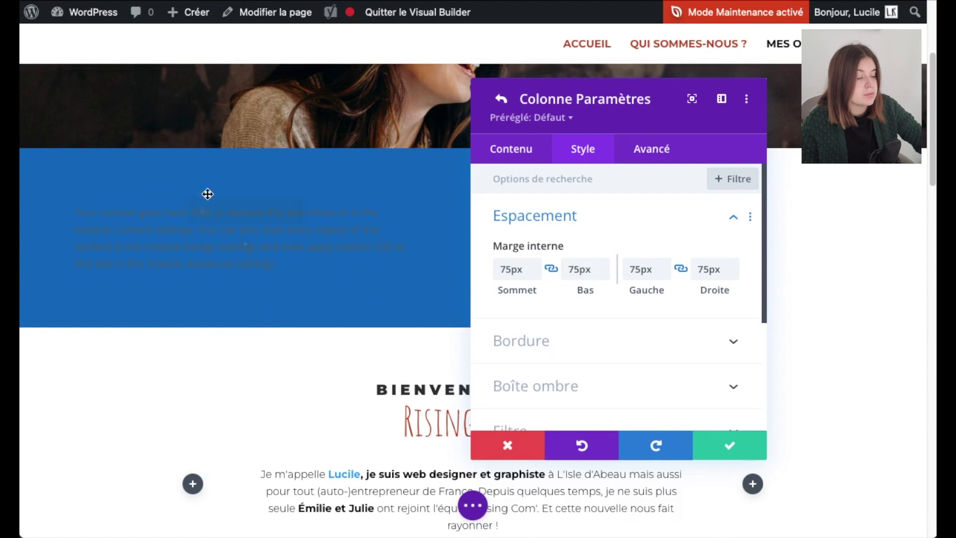
left_click(698, 444)
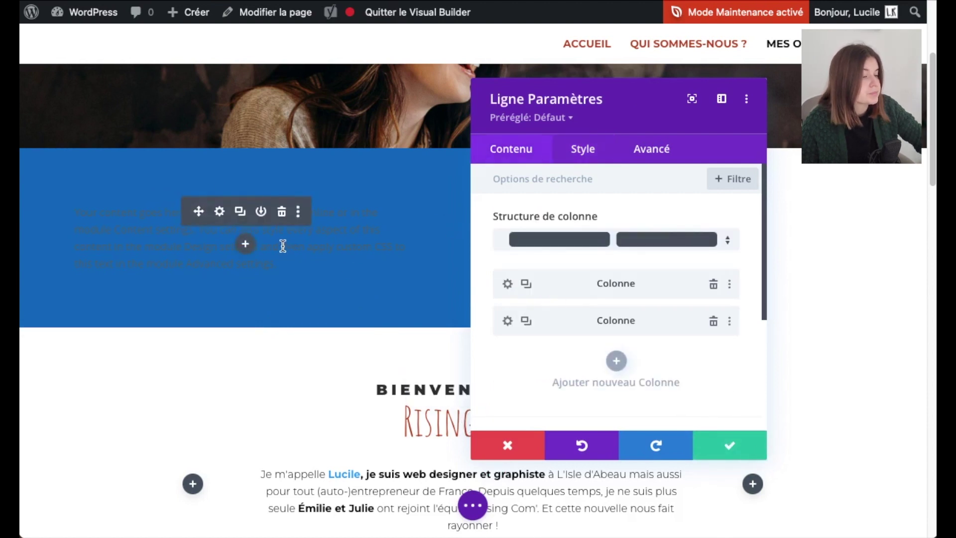
- Give the row's second column the media library photo of the woman seated at a table as background image, and save the column and row settings
left_click_drag(653, 103, 273, 55)
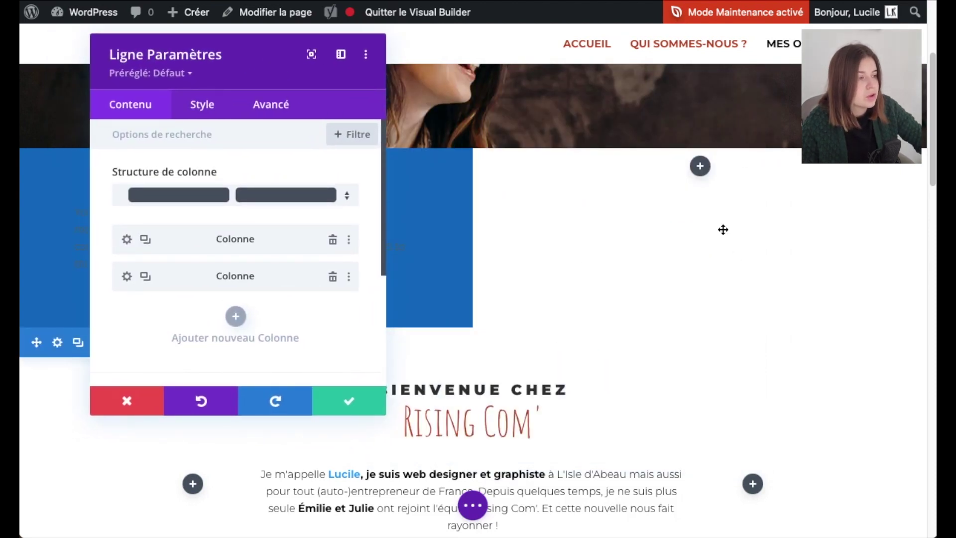
left_click(127, 278)
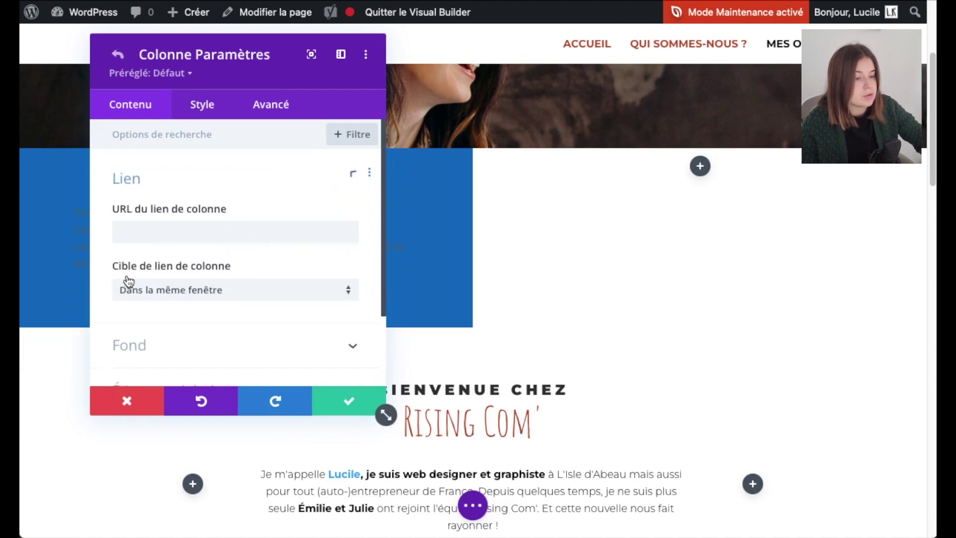
left_click(163, 341)
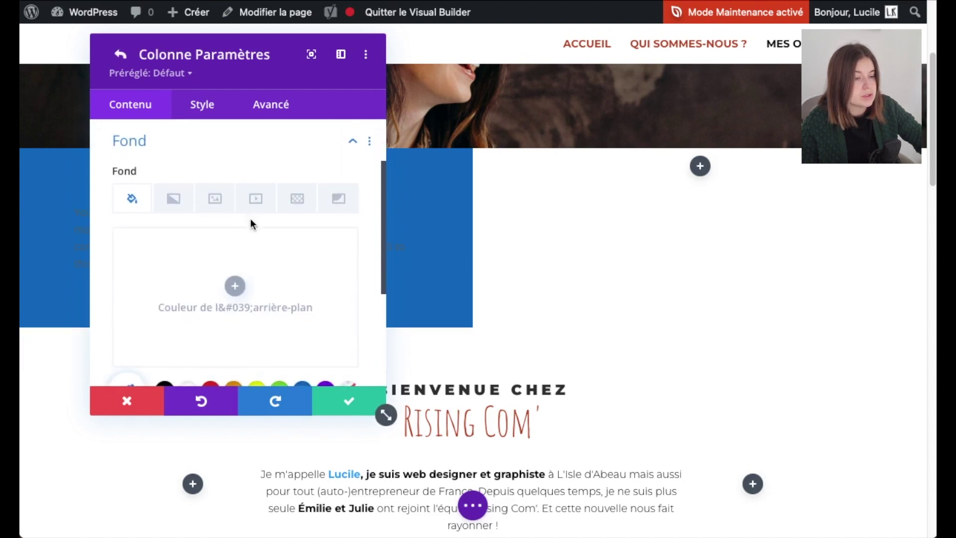
left_click(212, 198)
left_click(235, 285)
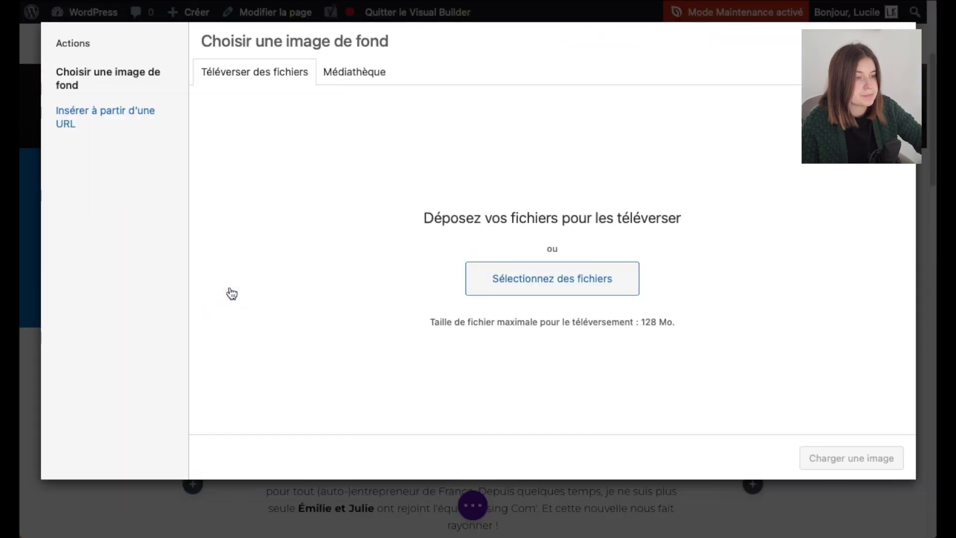
left_click(370, 73)
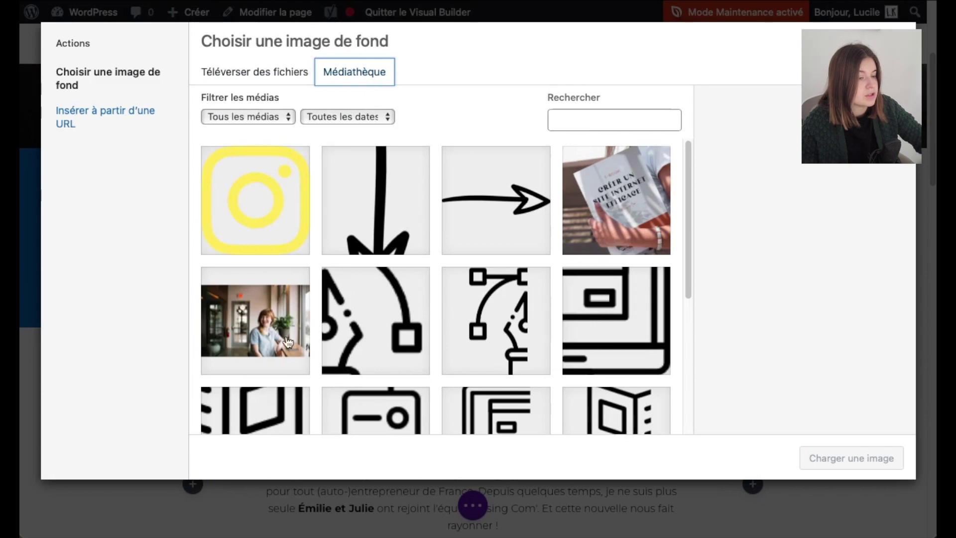
left_click(288, 343)
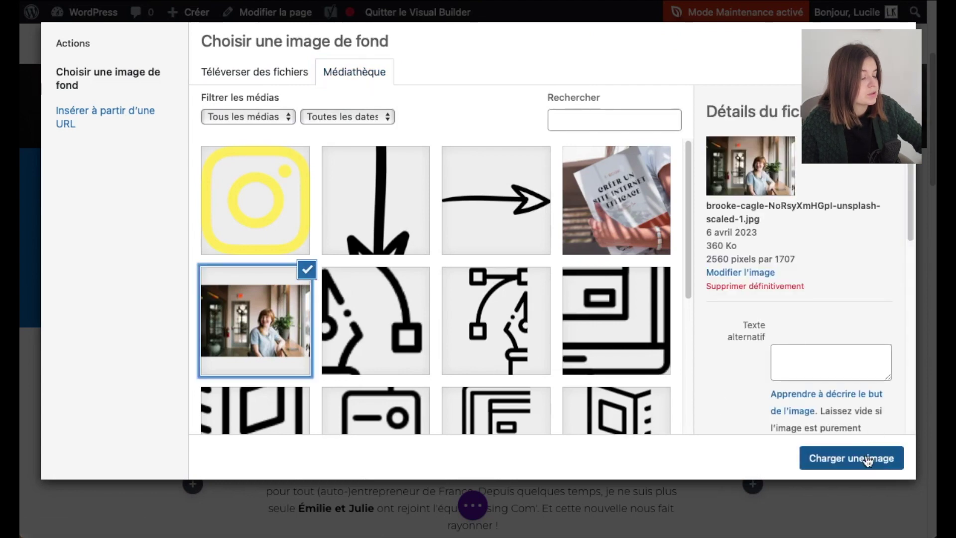
left_click(868, 458)
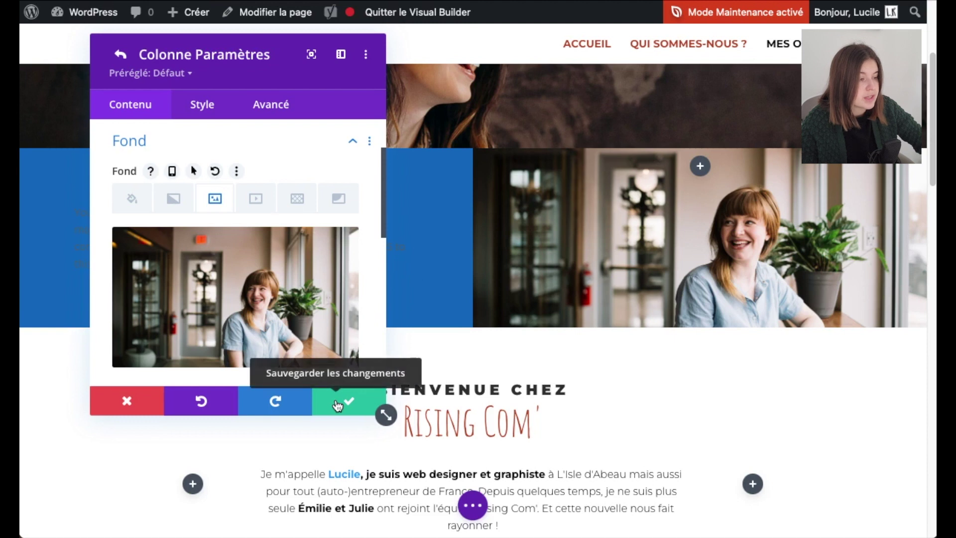
left_click(337, 404)
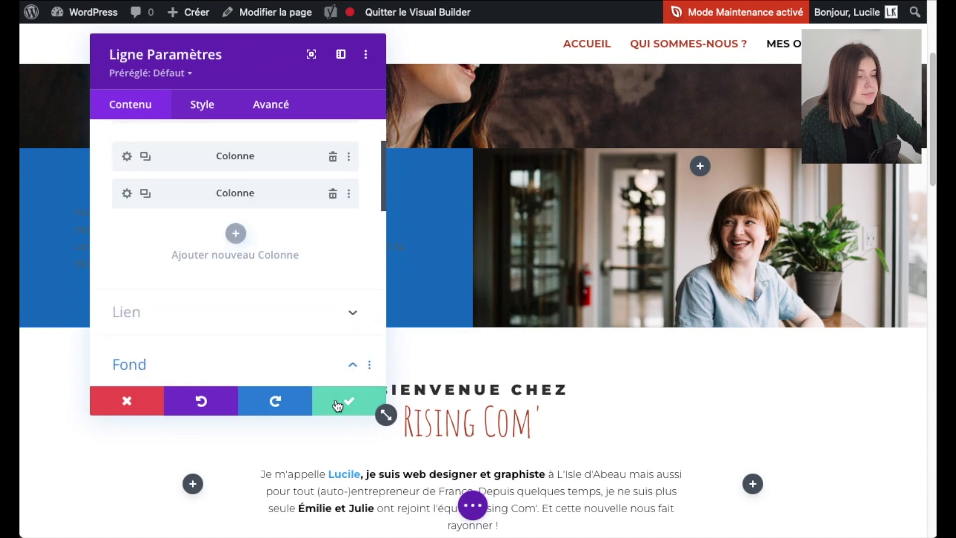
left_click(340, 402)
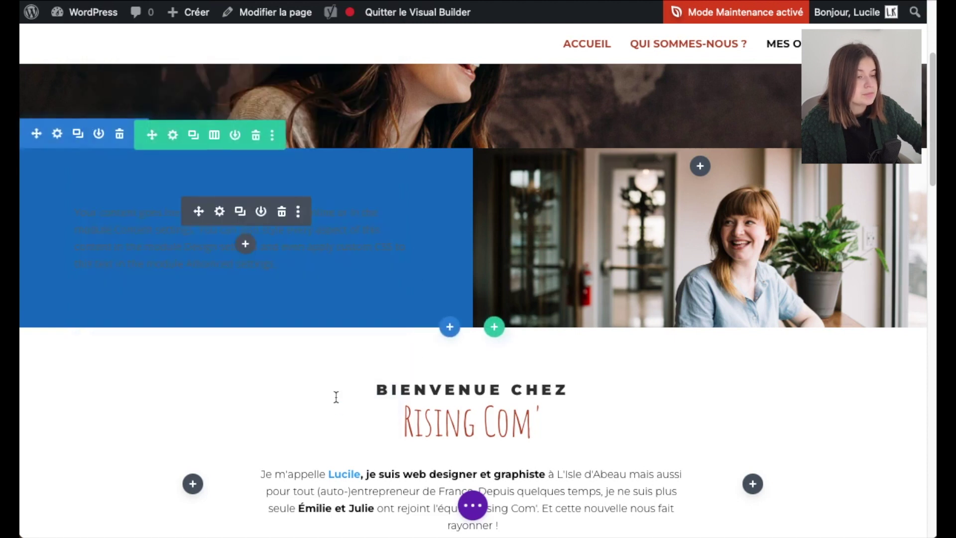
- Duplicate the text module in the blue column, then set the upper module's text colour to white (#ffffff) and save it
left_click(240, 213)
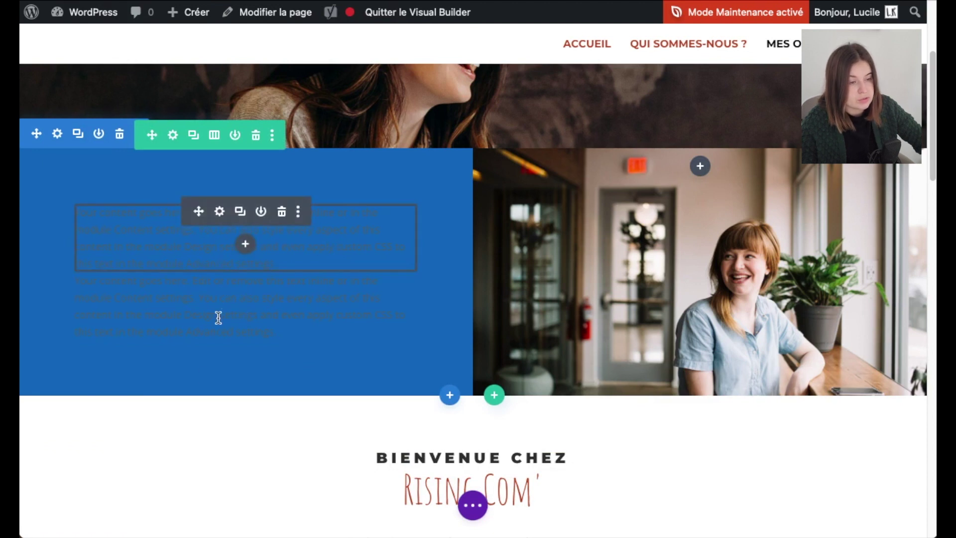
left_click(221, 212)
left_click(195, 118)
left_click_drag(231, 85, 598, 76)
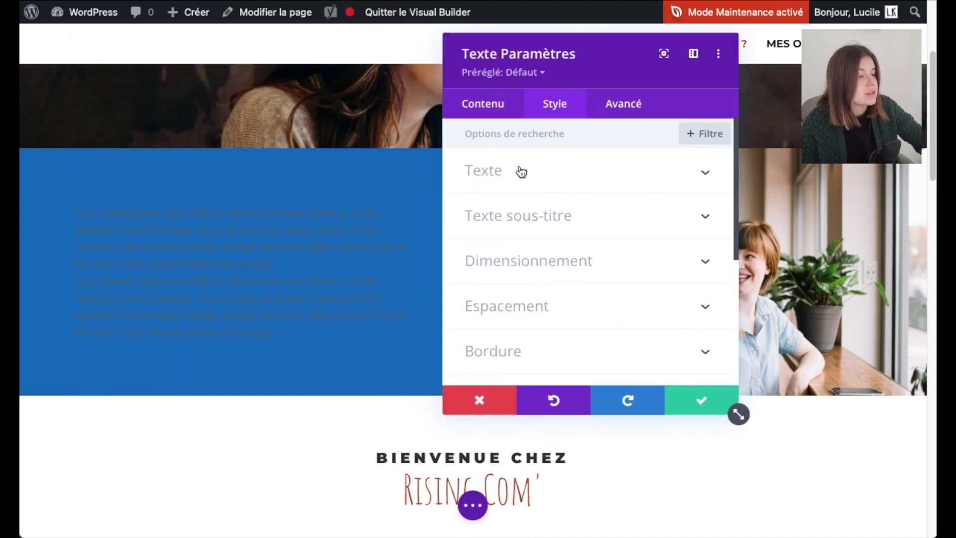
left_click(506, 178)
scroll(548, 276, "down", 5)
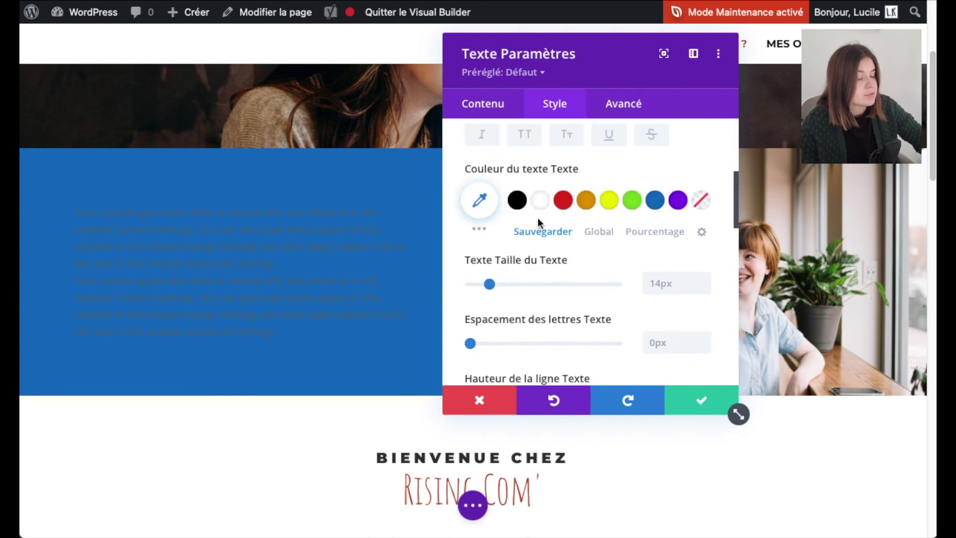
left_click(540, 201)
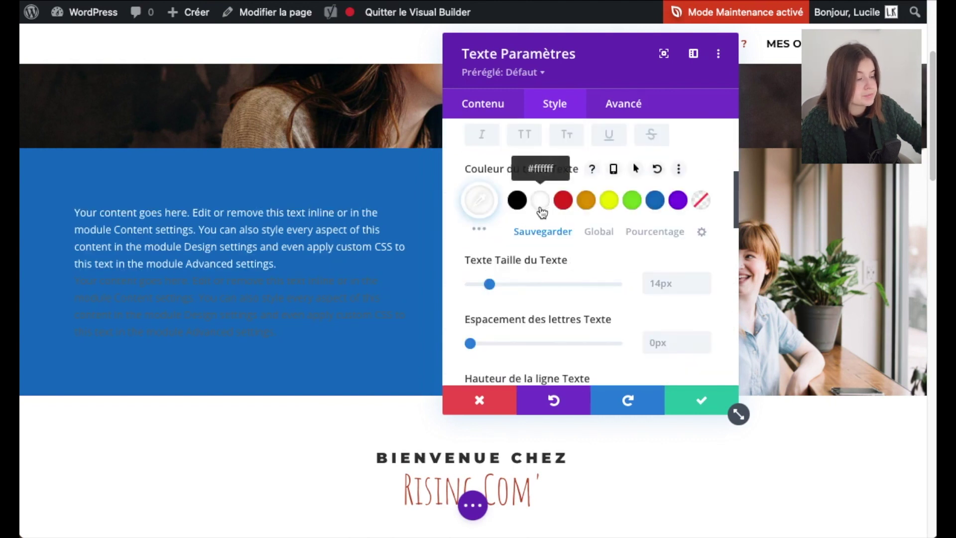
left_click(711, 408)
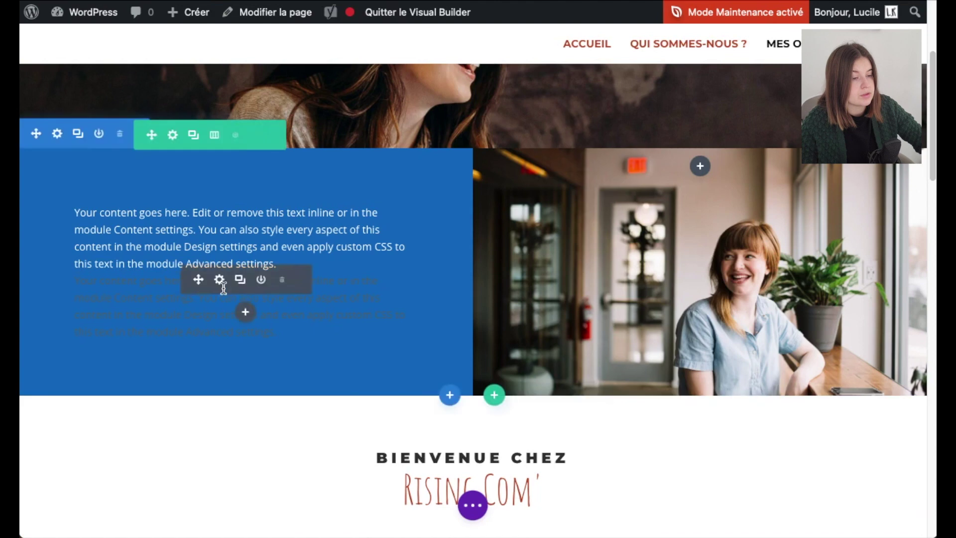
- Set the text colour of the lower text module in the blue column to white
left_click(220, 280)
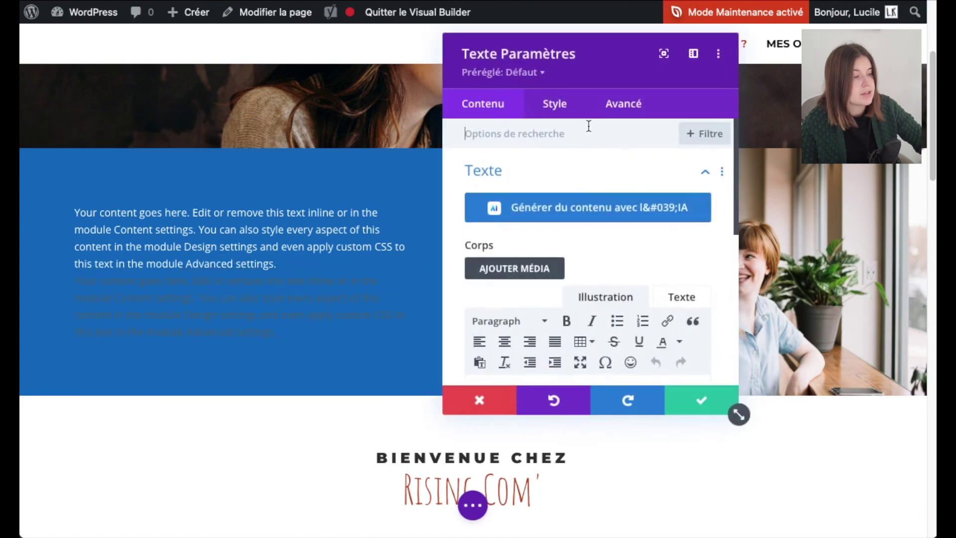
left_click(553, 102)
left_click(508, 175)
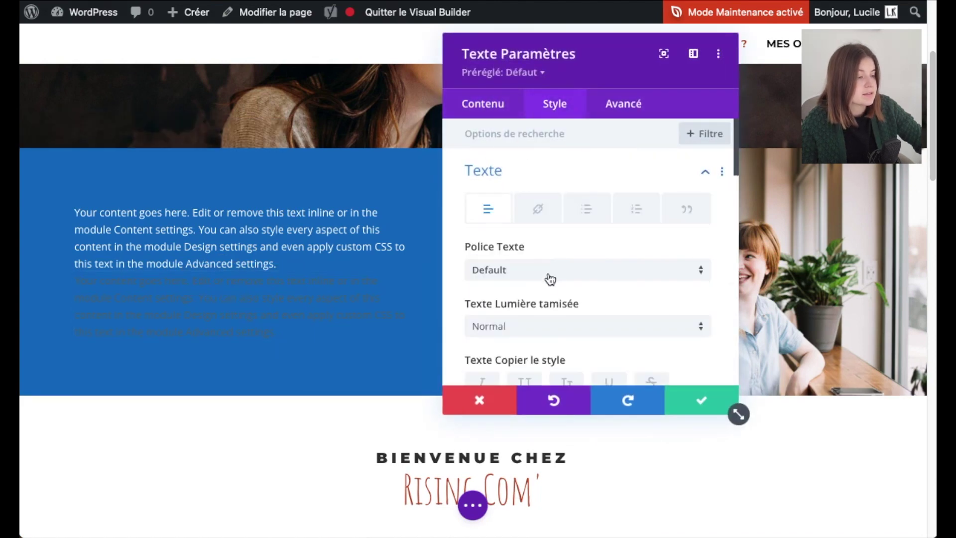
scroll(547, 277, "down", 4)
left_click(541, 264)
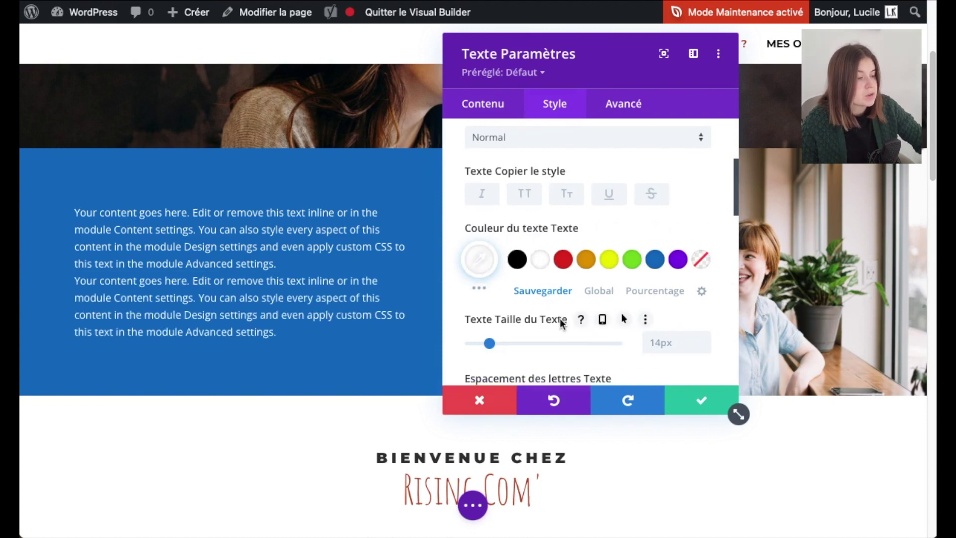
- Set the lower text module's inner margin (Marge interne) to 30px for Sommet and save the module settings
scroll(561, 323, "down", 3)
scroll(560, 321, "down", 10)
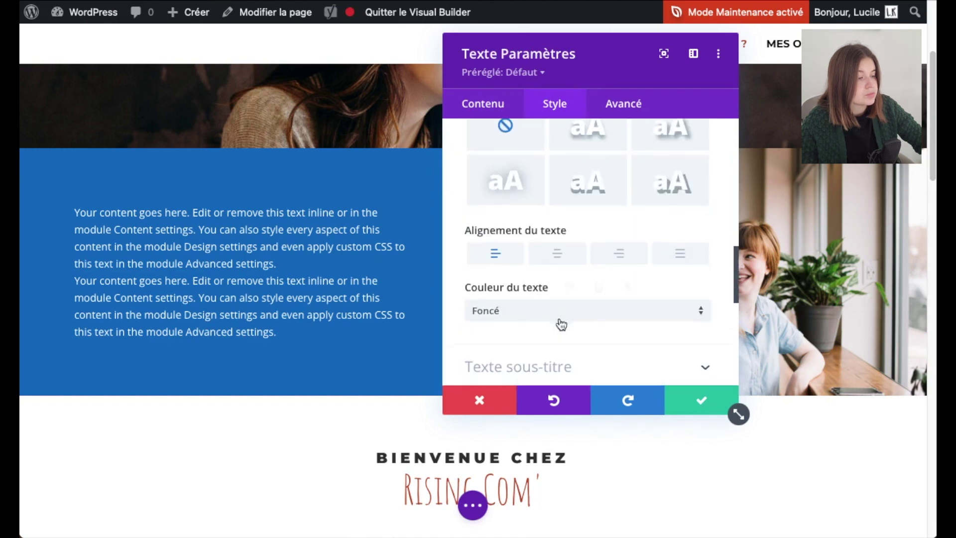
scroll(560, 322, "down", 1)
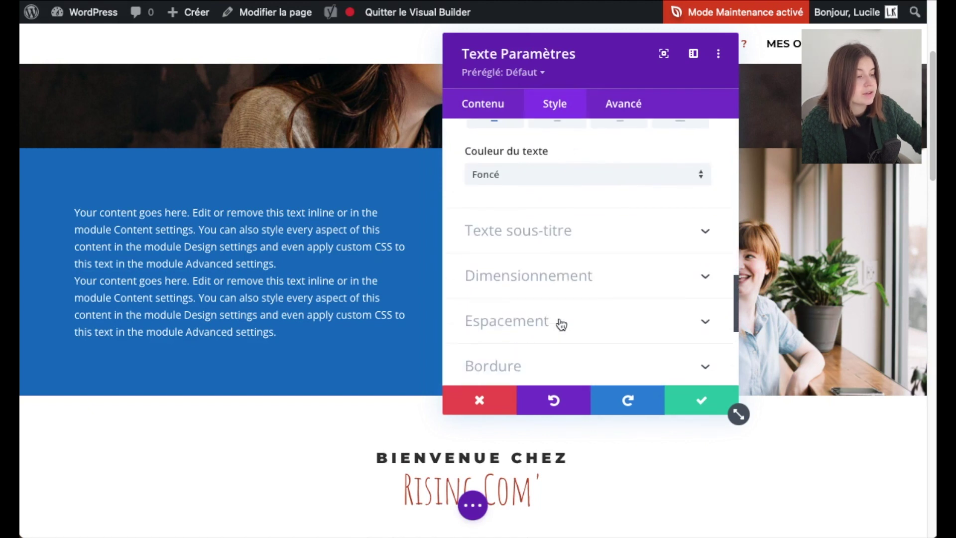
left_click(526, 319)
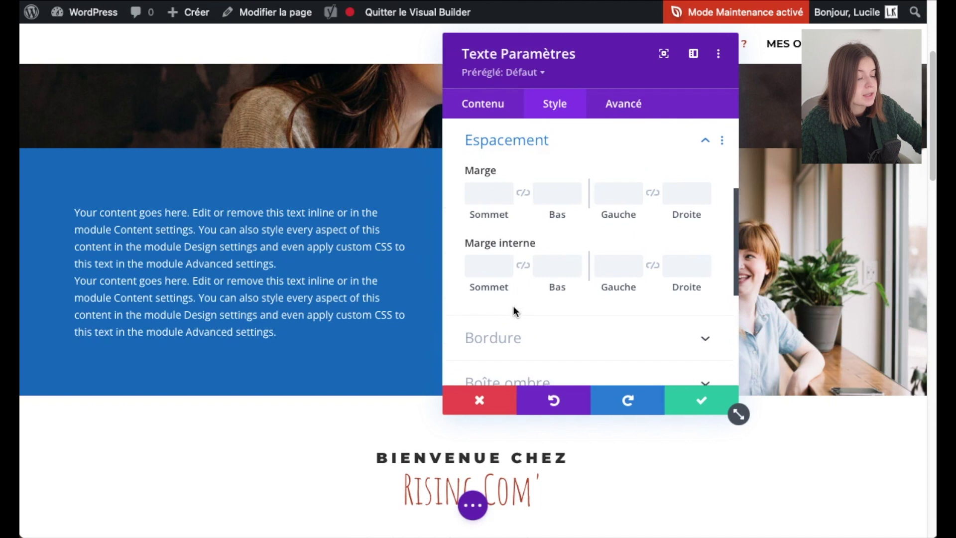
left_click(485, 268)
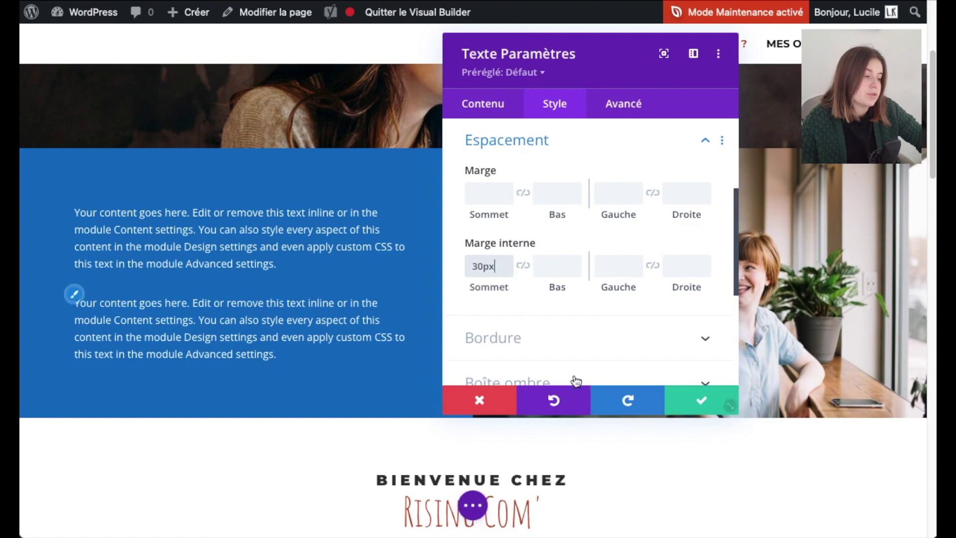
left_click(705, 401)
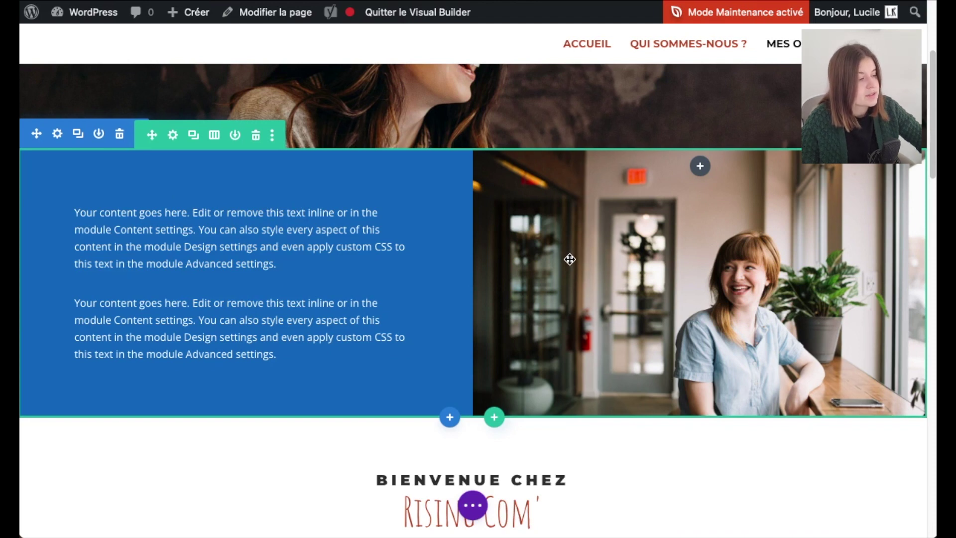
- Insert an Image module in the row's second column using the media library photo of the woman seated at a table
left_click(703, 167)
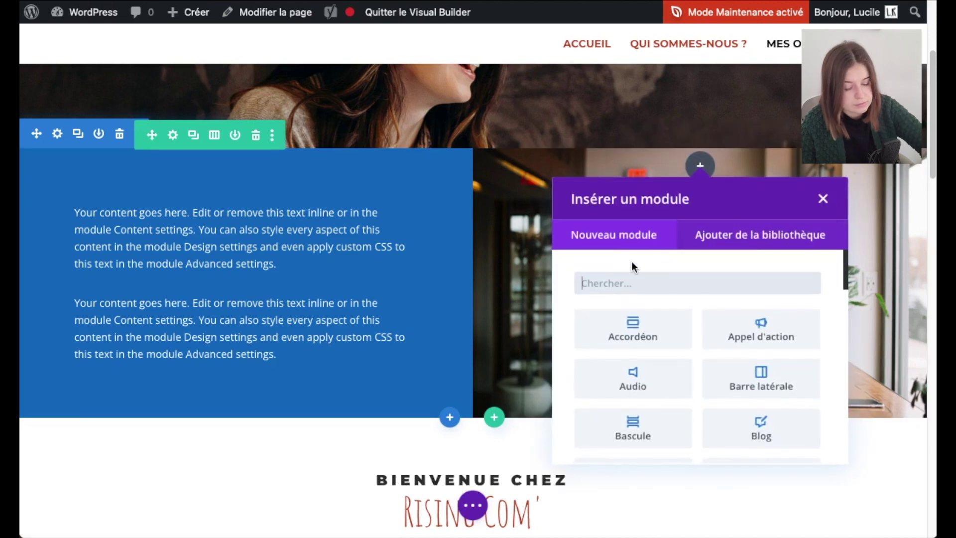
type("im")
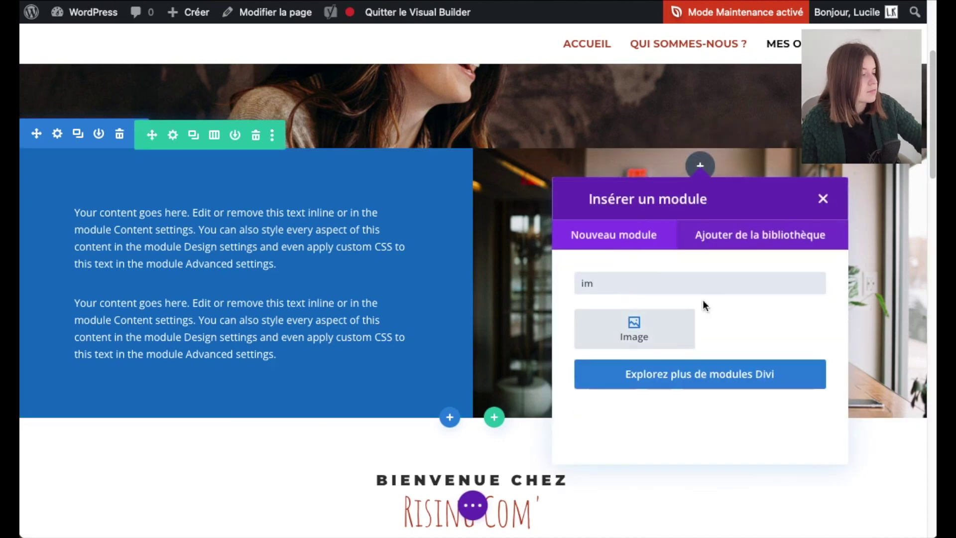
left_click(633, 330)
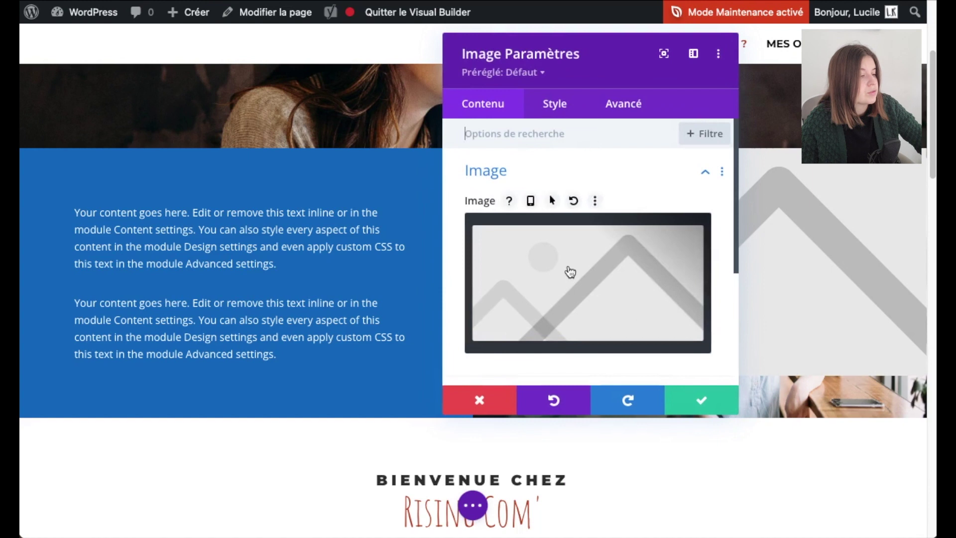
left_click(571, 272)
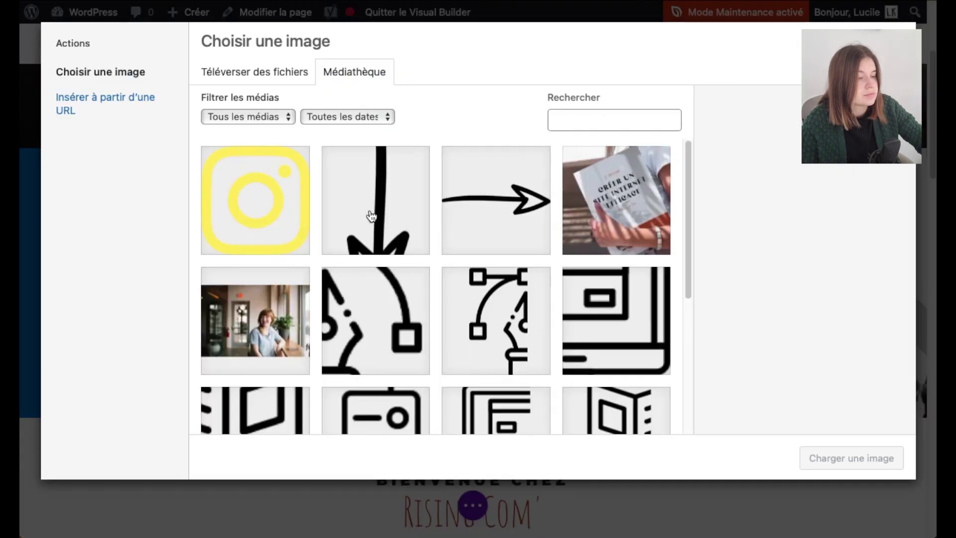
left_click(236, 313)
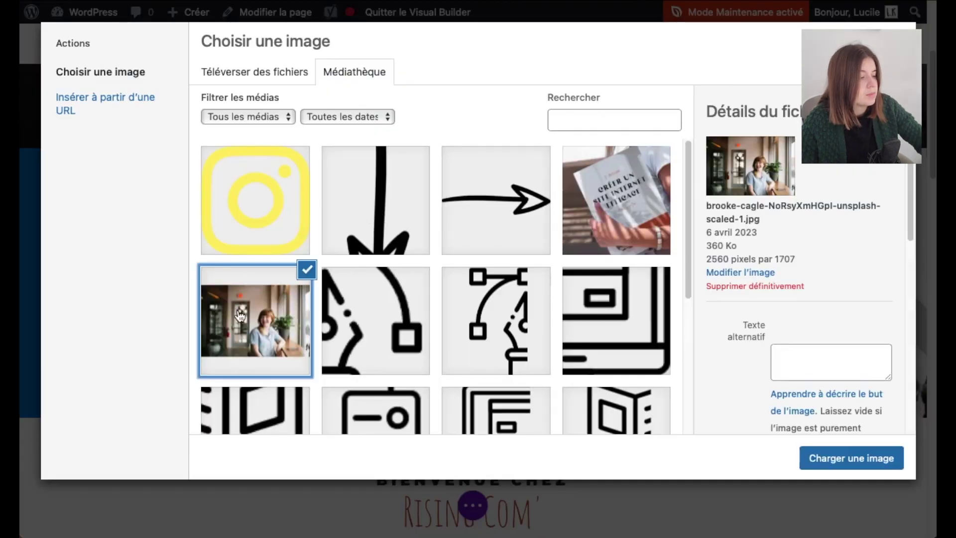
left_click(831, 459)
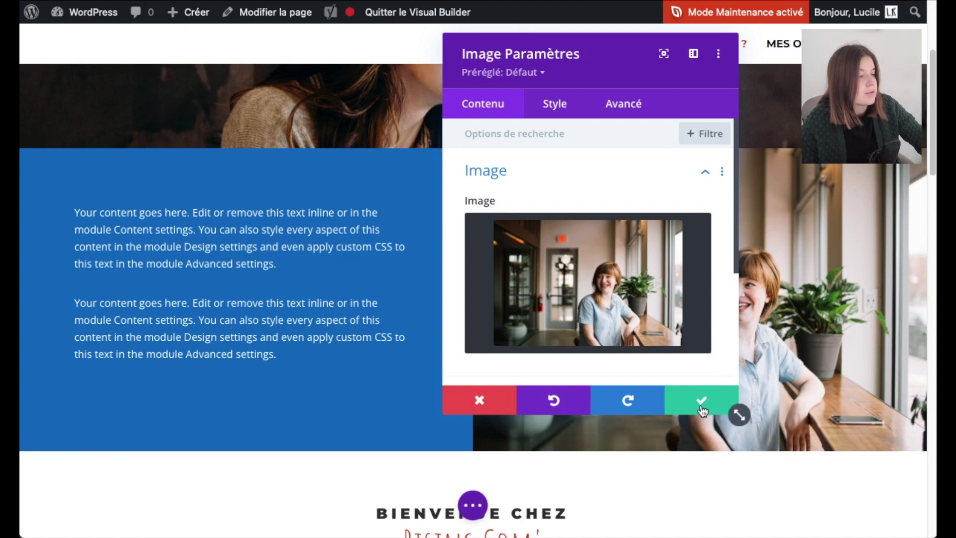
- Disable the image module on Bureau in its visibility settings and save the module
left_click(620, 102)
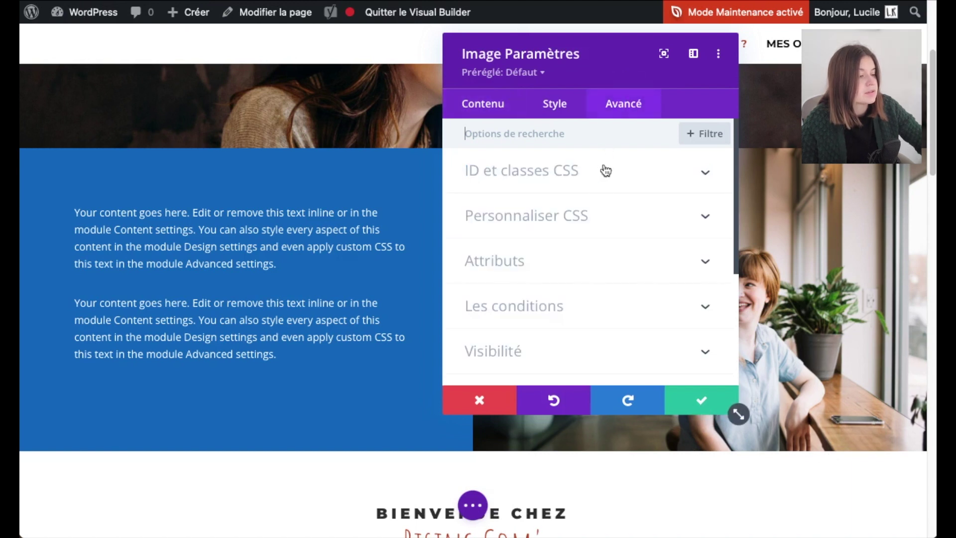
left_click(487, 351)
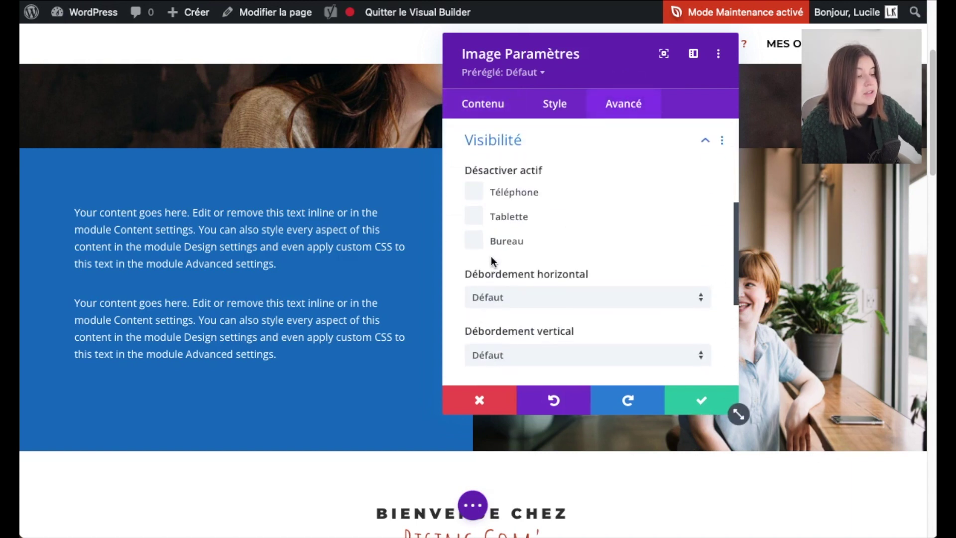
left_click(477, 240)
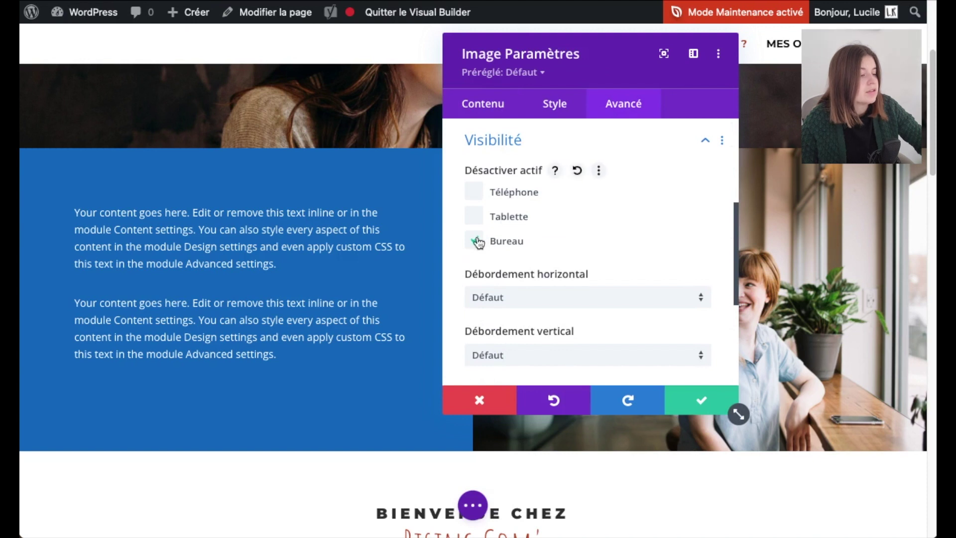
left_click(702, 400)
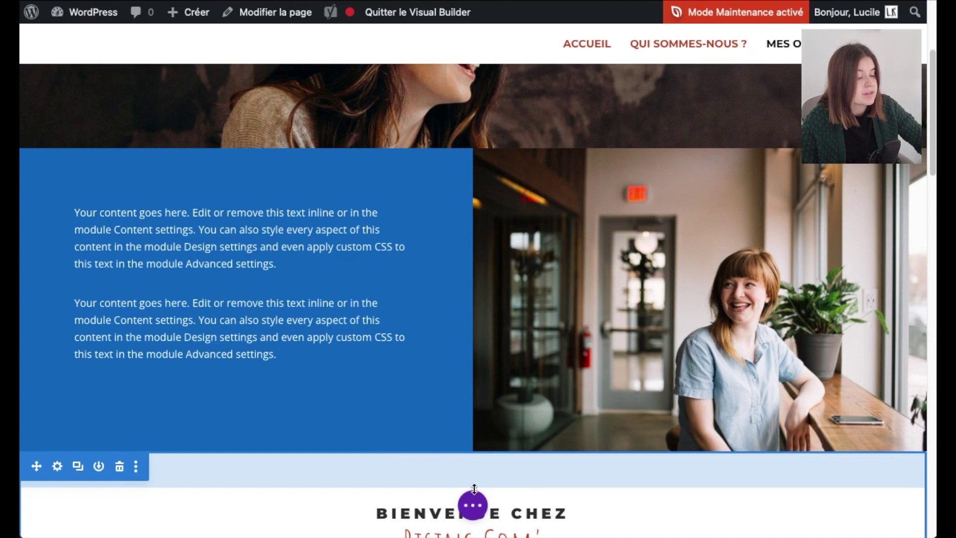
- Save the page and open its live version outside the Visual Builder in a new browser tab at the two-column section
left_click(473, 505)
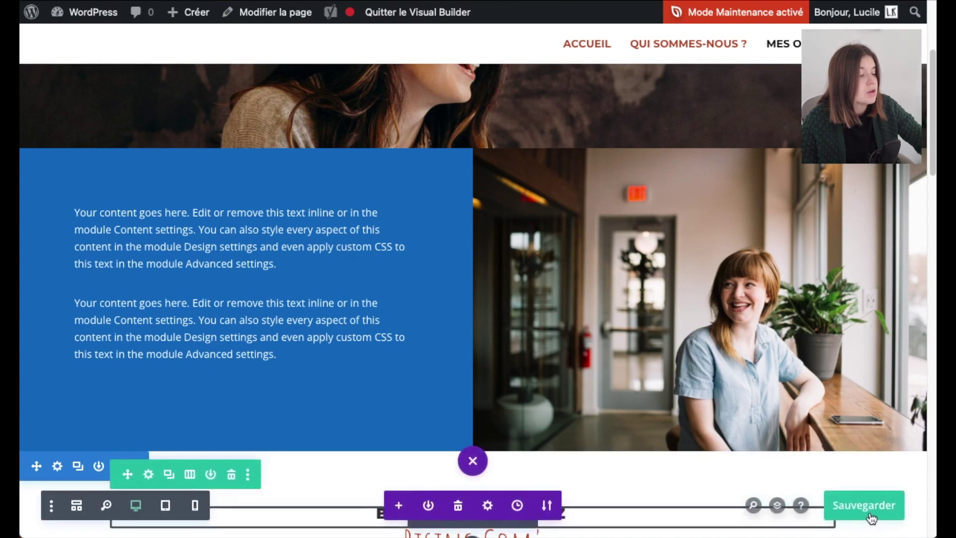
left_click(871, 517)
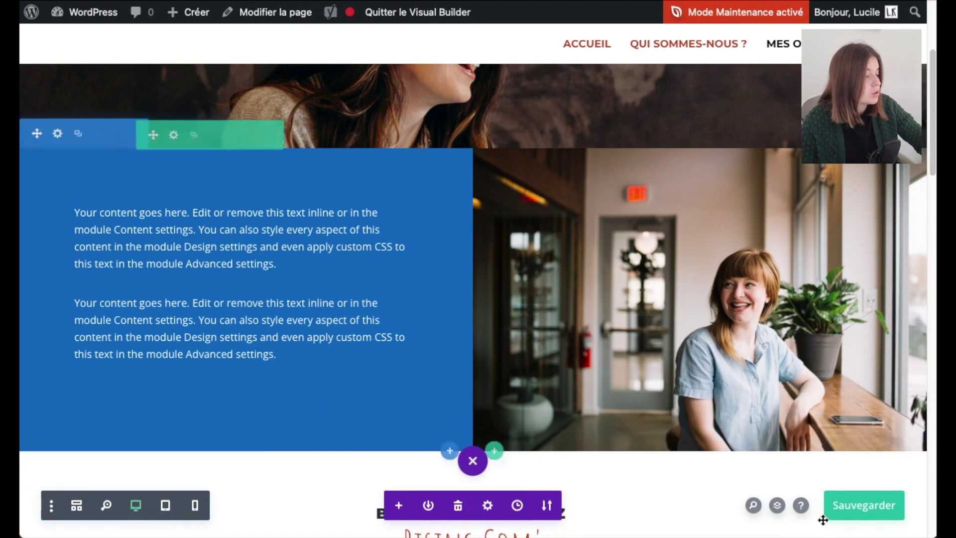
left_click(863, 499)
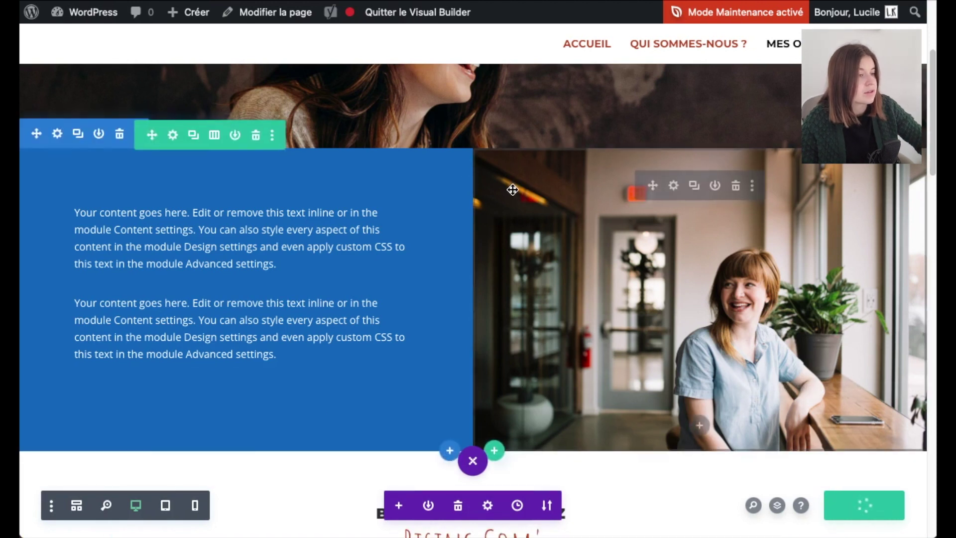
right_click(407, 14)
key("Escape")
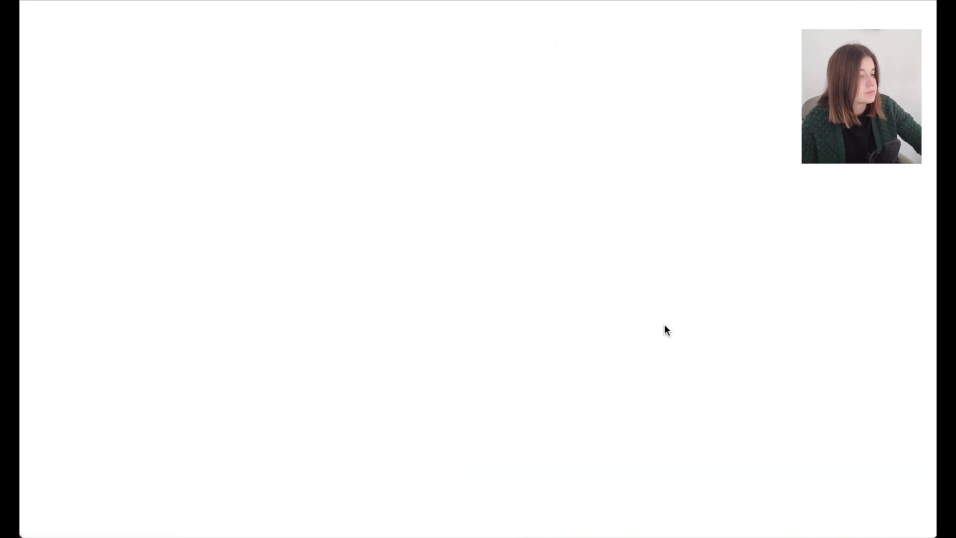
scroll(666, 327, "down", 5)
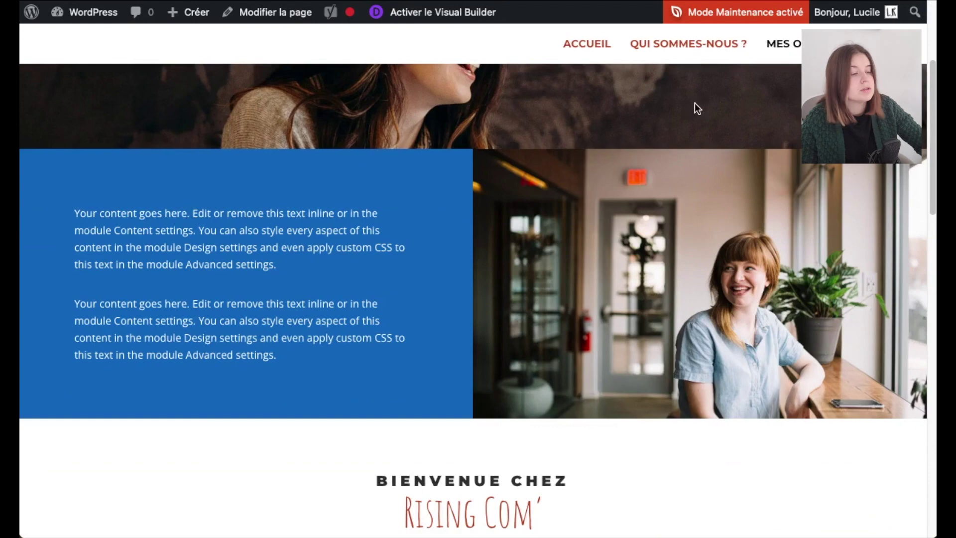
- Exit full screen, narrow the browser window to tablet width and examine how the blue text column and the photo stack
key("ctrl+super+f")
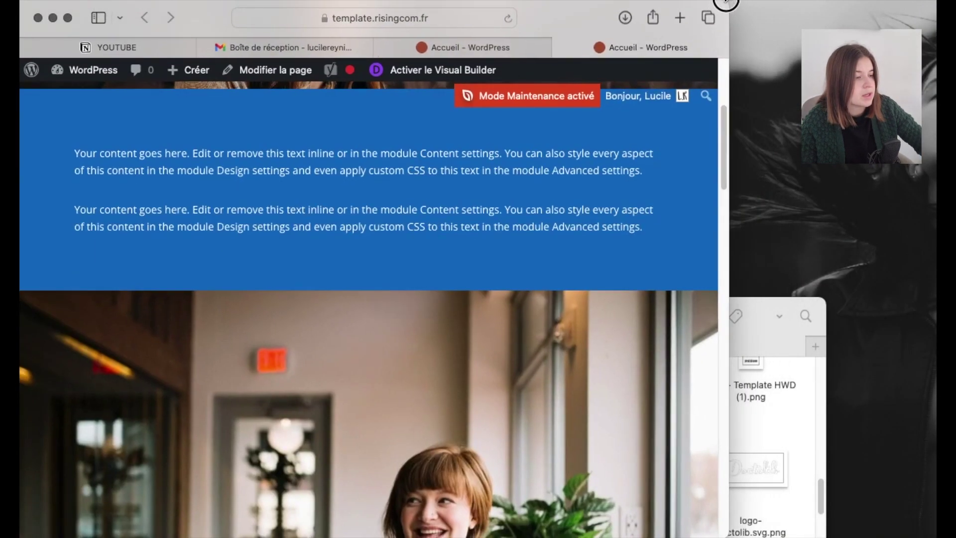
scroll(429, 392, "down", 5)
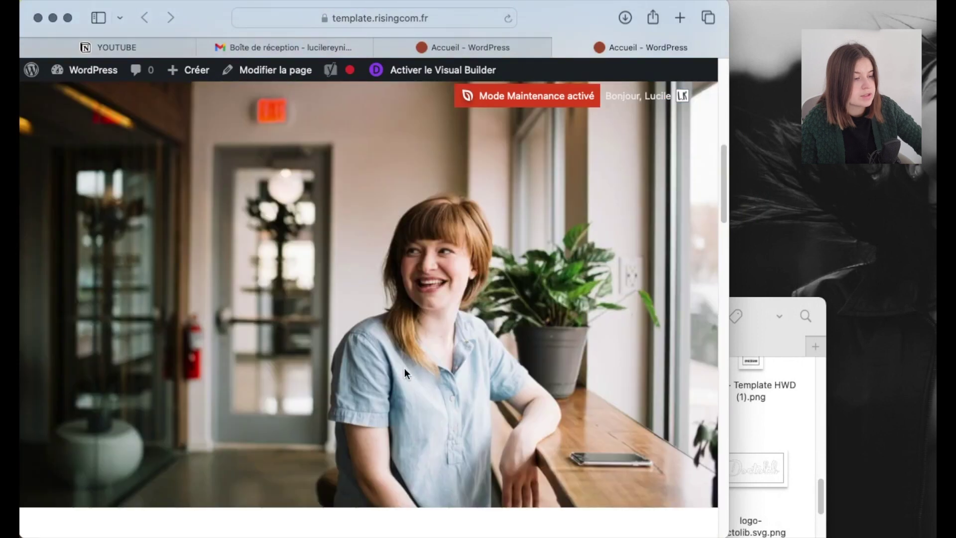
scroll(406, 372, "up", 10)
scroll(402, 365, "down", 10)
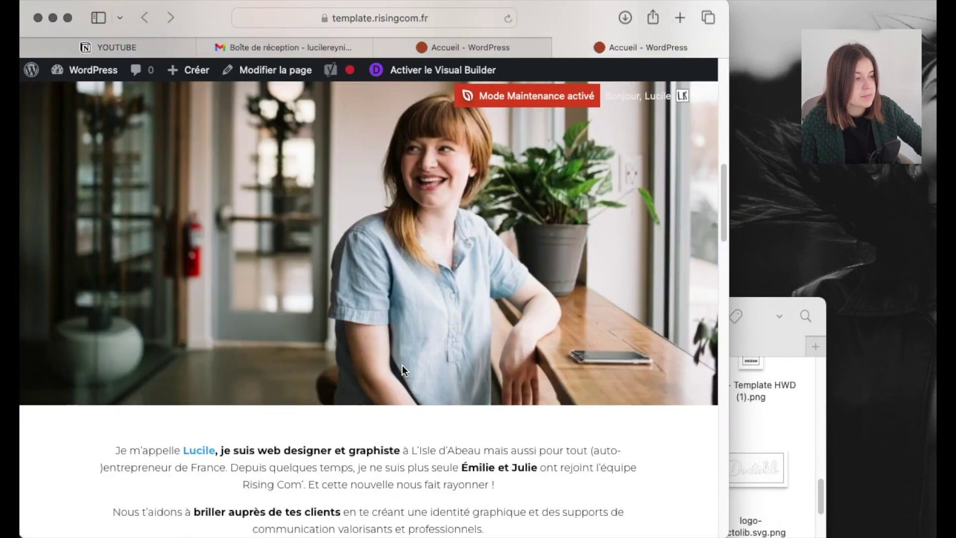
scroll(402, 365, "up", 3)
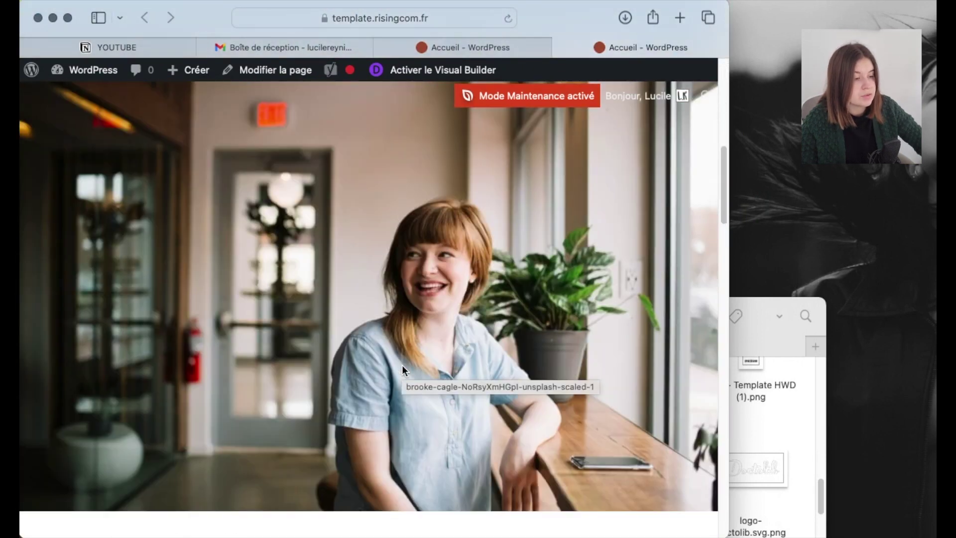
scroll(402, 365, "up", 8)
scroll(345, 376, "down", 1)
scroll(509, 396, "down", 6)
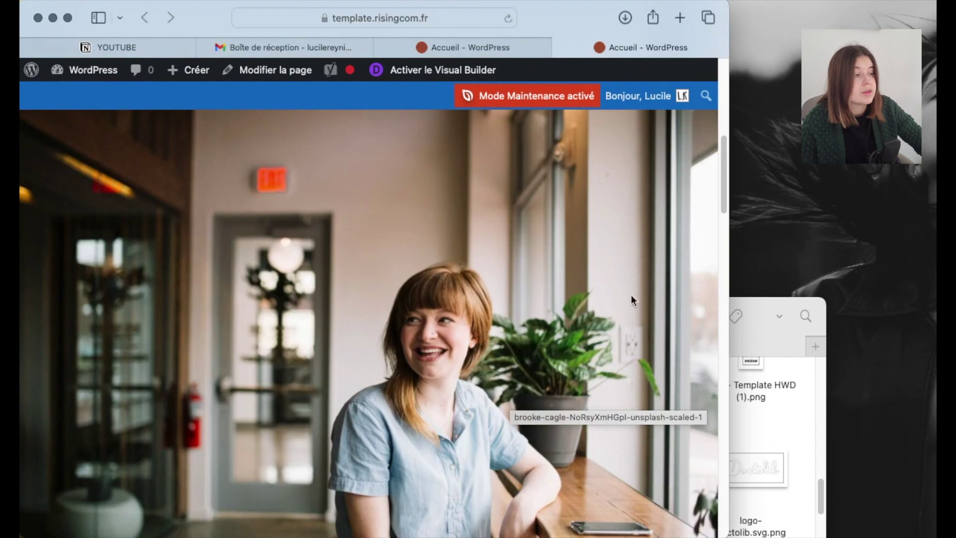